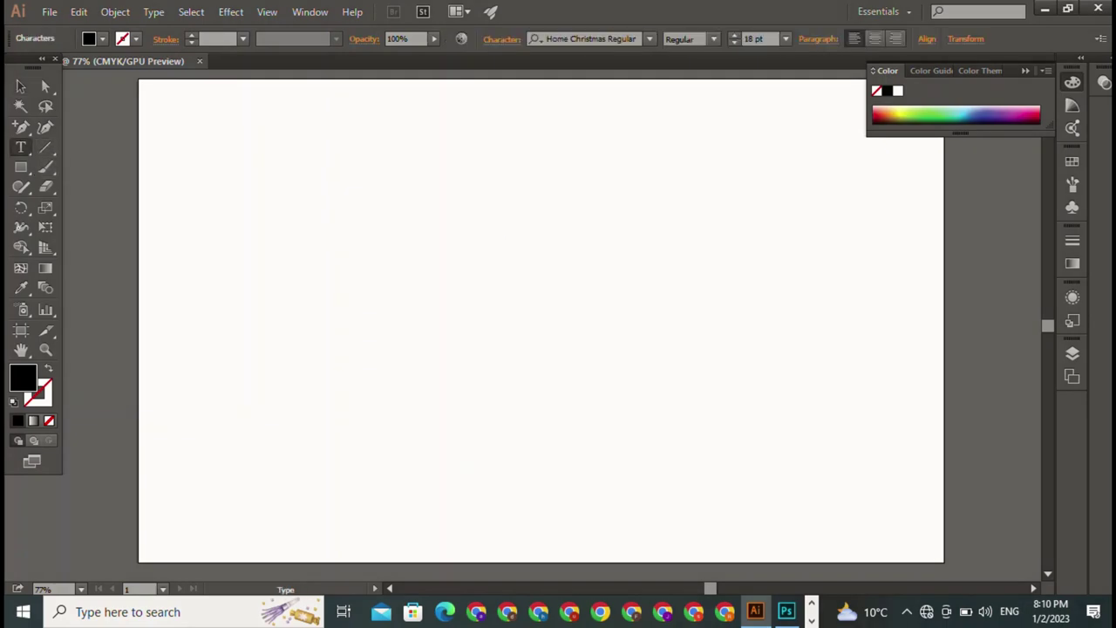
Step: Type the word BAZIGAR and enlarge it to about 126 pt
{"action": "type", "text": "BAZ"}
{"action": "type", "text": "IGAR"}
{"action": "left_click", "coordinate": [21, 85]}
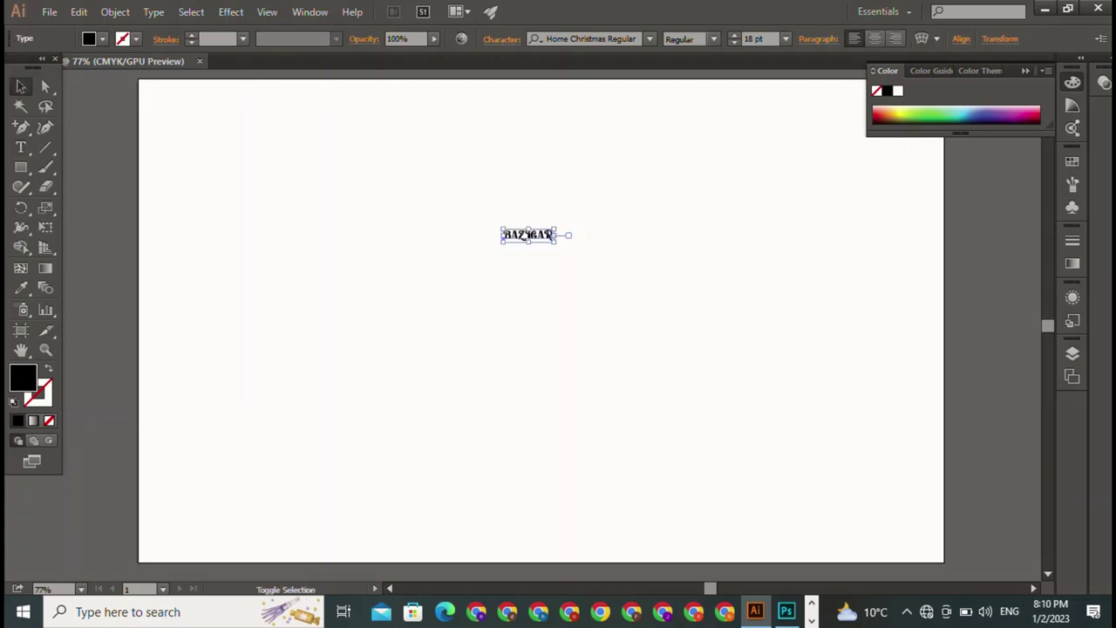
{"action": "left_click_drag", "start_coordinate": [556, 242], "coordinate": [861, 319]}
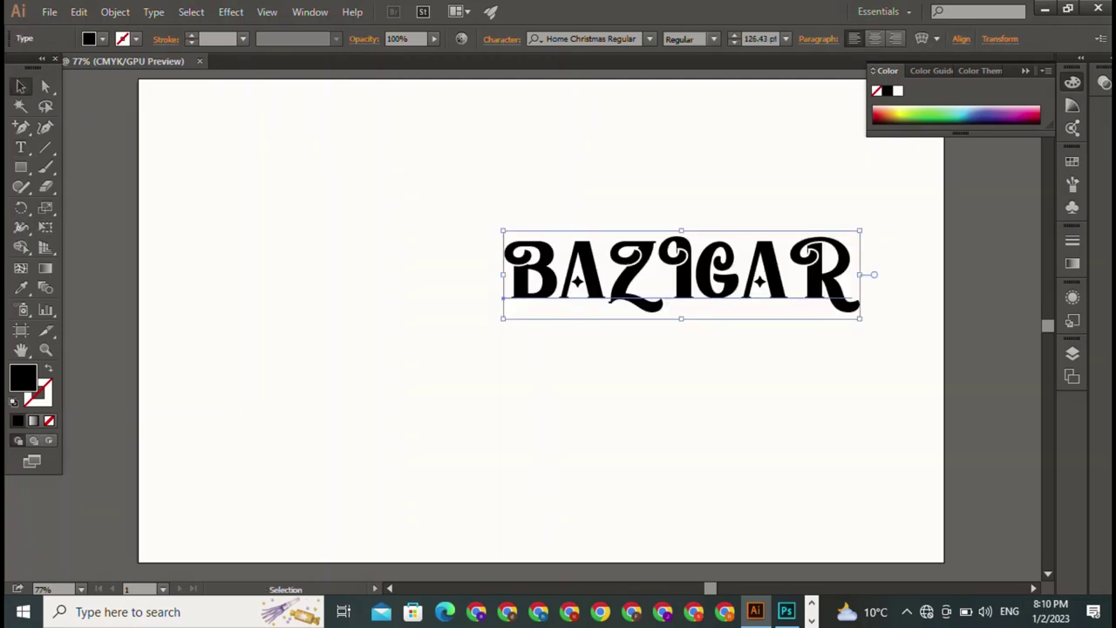
Step: Apply a Bulge envelope warp to BAZIGAR and move it left toward the artboard centre
{"action": "left_click", "coordinate": [936, 38]}
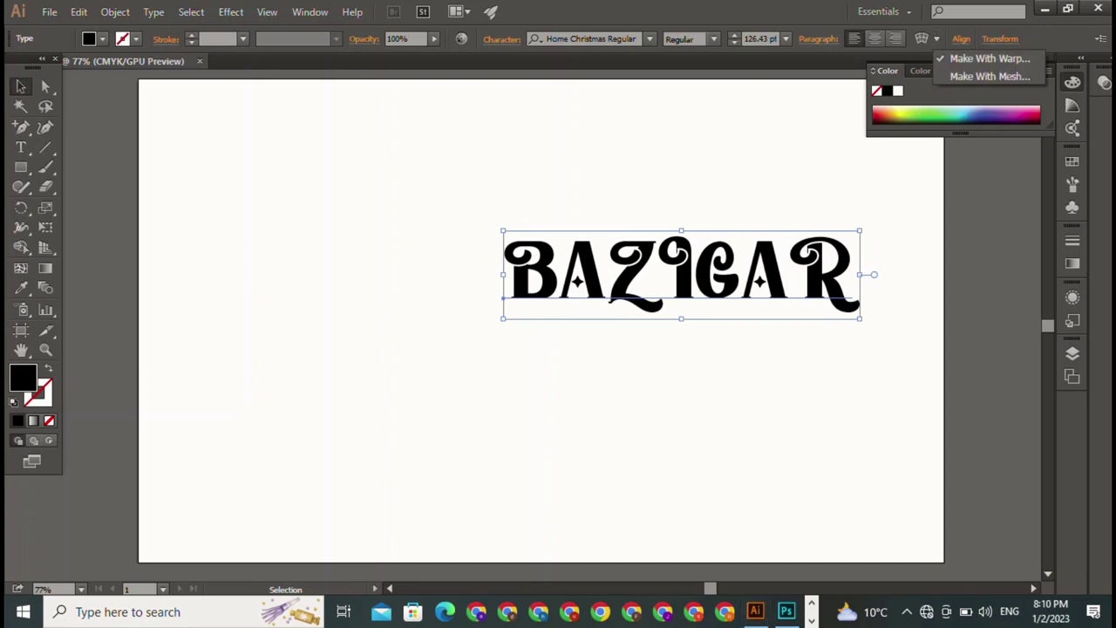
{"action": "left_click", "coordinate": [989, 59]}
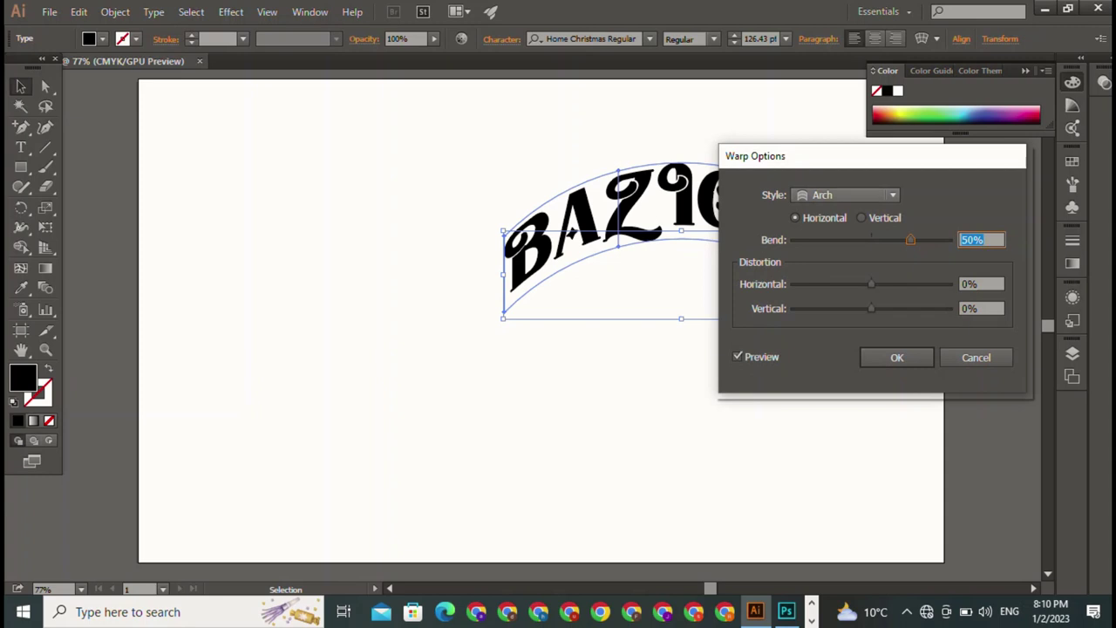
{"action": "left_click", "coordinate": [846, 196]}
{"action": "left_click", "coordinate": [834, 289]}
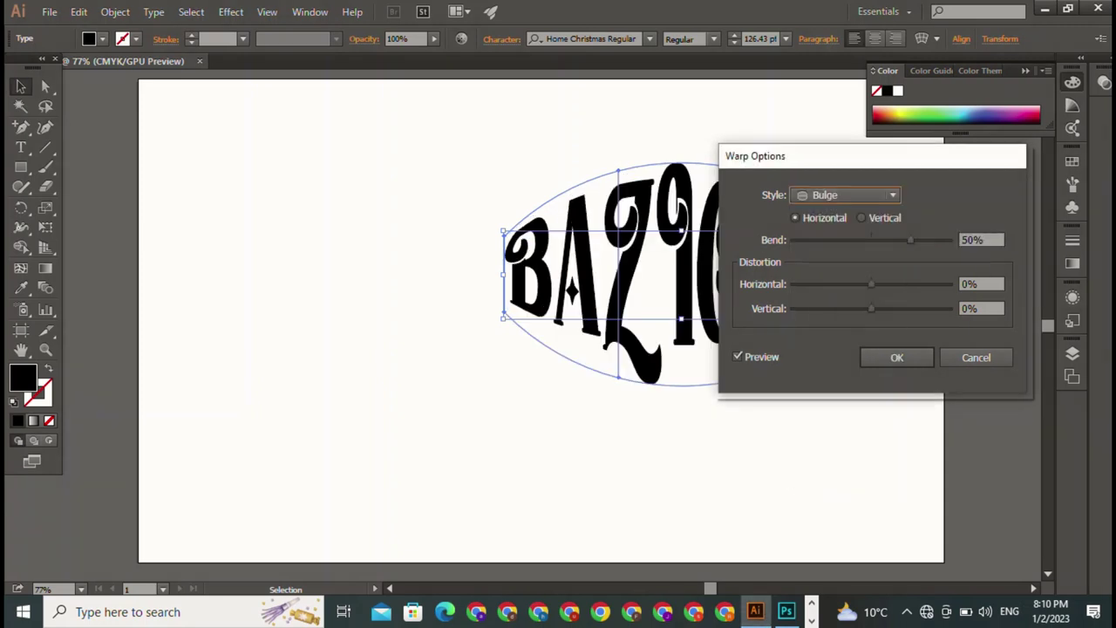
{"action": "key", "text": "Return"}
{"action": "left_click_drag", "start_coordinate": [662, 261], "coordinate": [489, 299]}
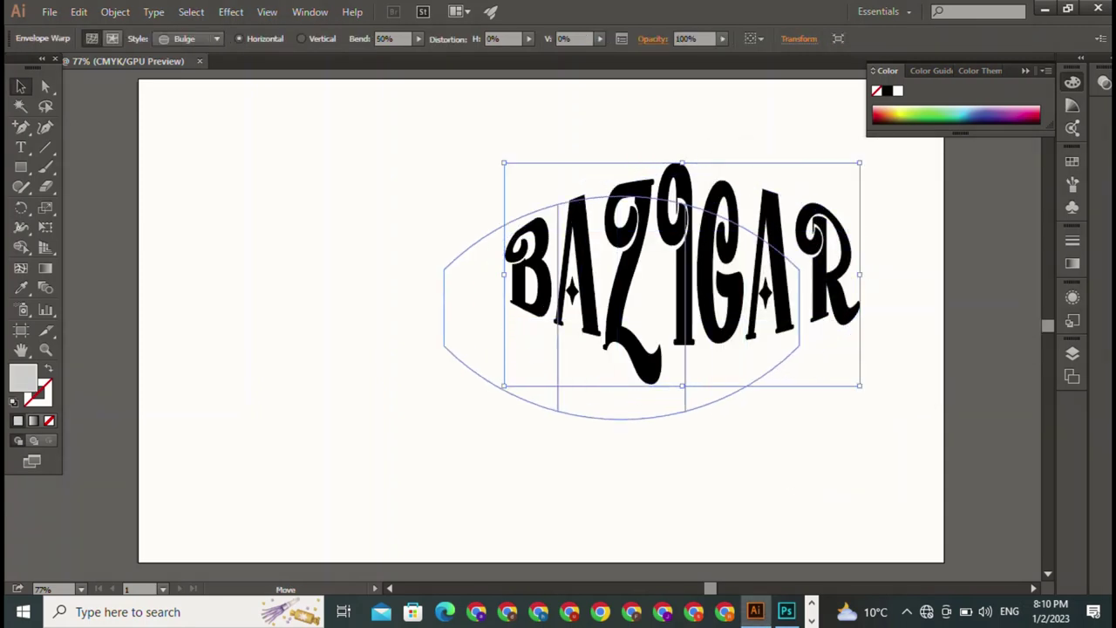
{"action": "key", "text": "ctrl+shift+a"}
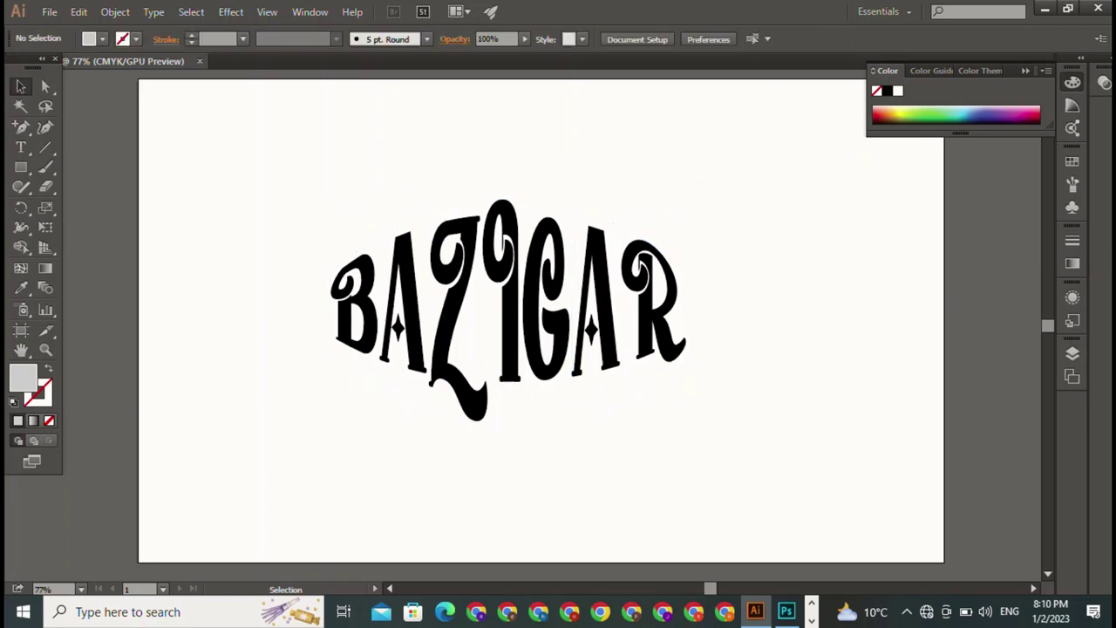
Step: Draw a grey rectangle about 289.61 × 301.299 pt, duplicate it, and rotate the right copy 45°
{"action": "left_click", "coordinate": [21, 167]}
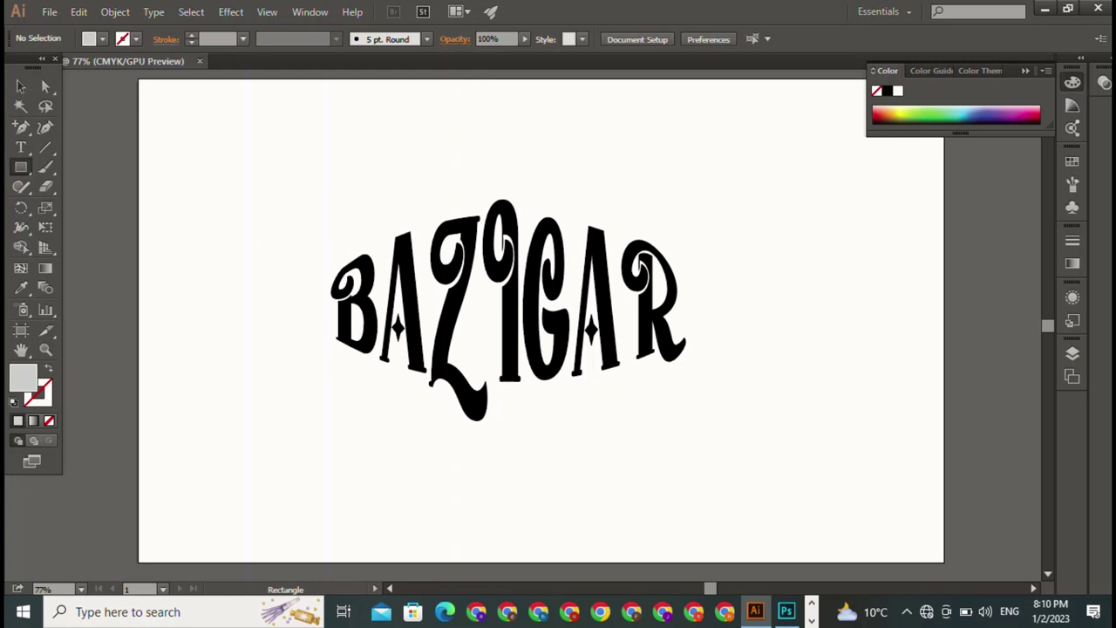
{"action": "left_click_drag", "start_coordinate": [164, 120], "coordinate": [347, 309]}
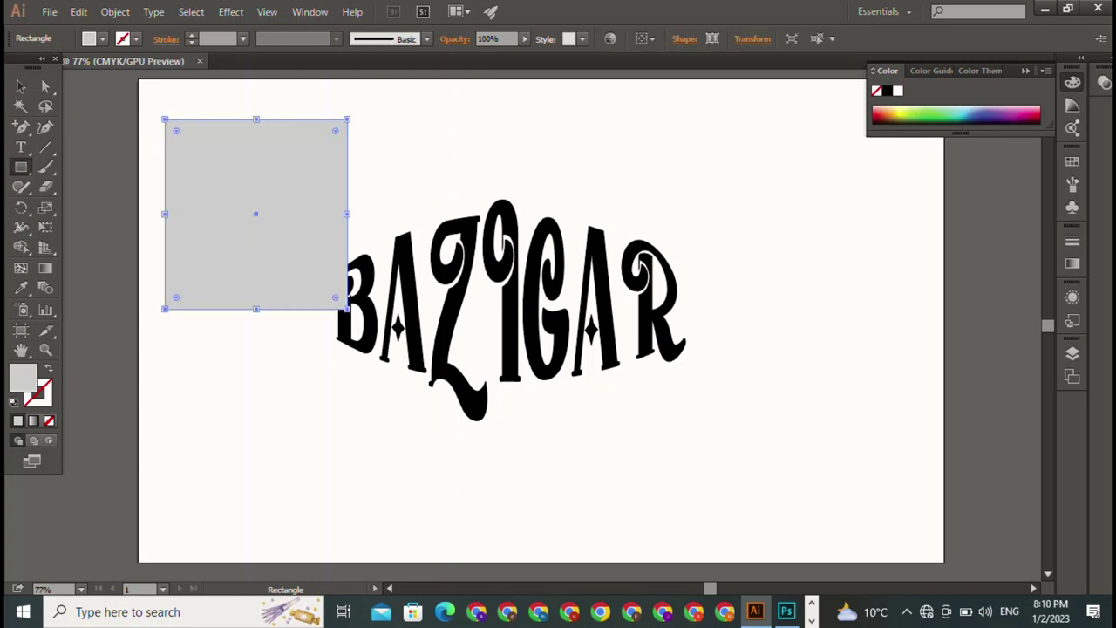
{"action": "key", "text": "v"}
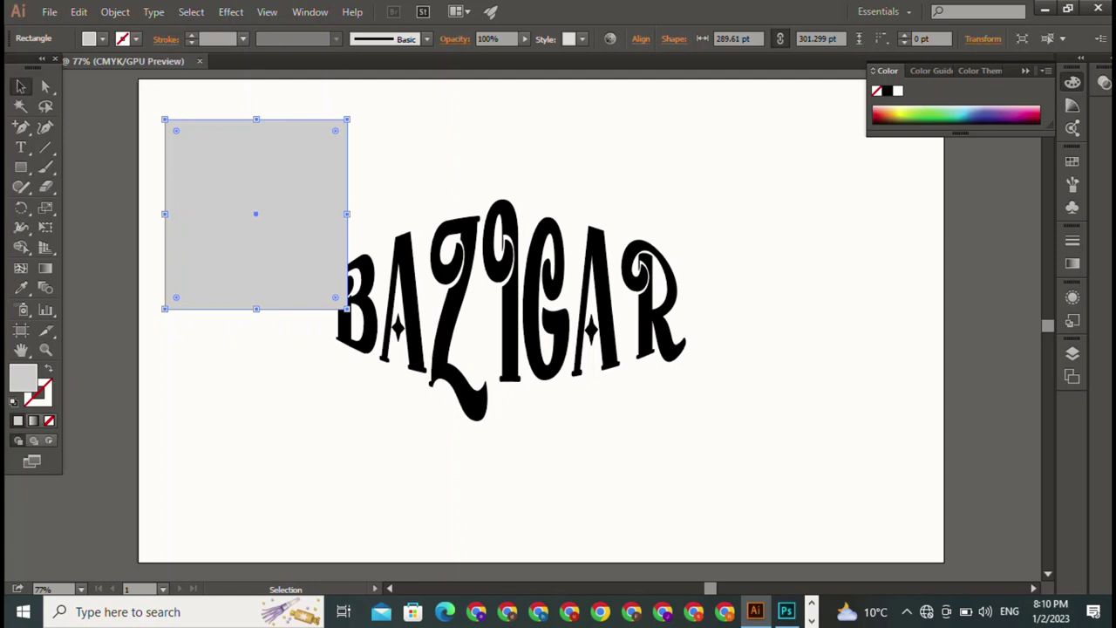
{"action": "mouse_move", "coordinate": [256, 214]}
{"action": "left_mouse_down"}
{"action": "mouse_move", "coordinate": [266, 449]}
{"action": "mouse_move", "coordinate": [777, 234]}
{"action": "left_mouse_up"}
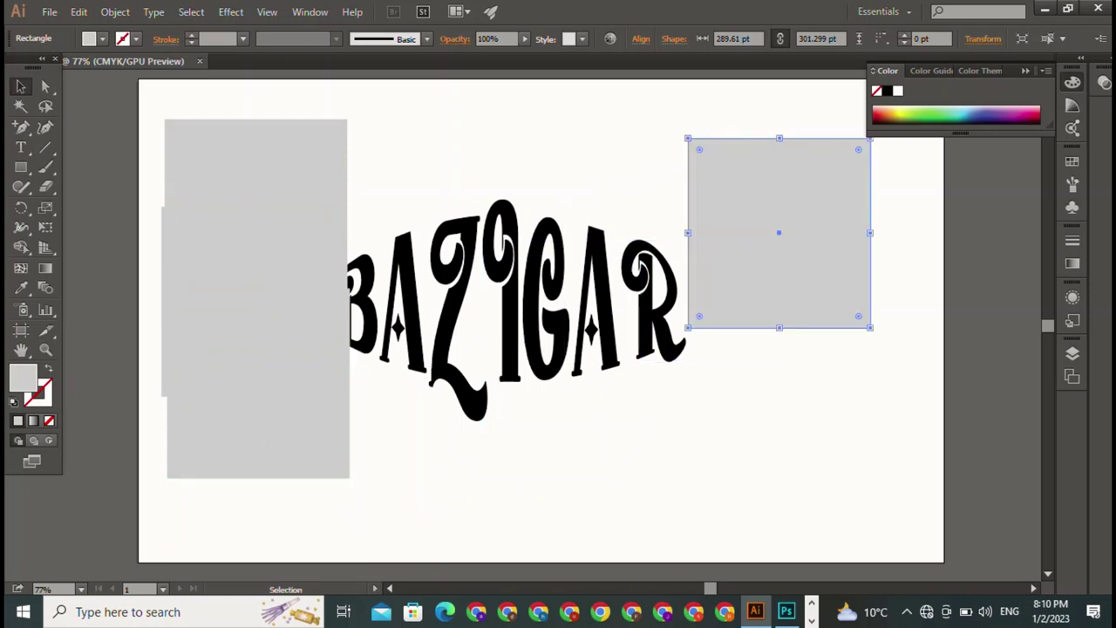
{"action": "left_click_drag", "start_coordinate": [690, 140], "coordinate": [673, 190]}
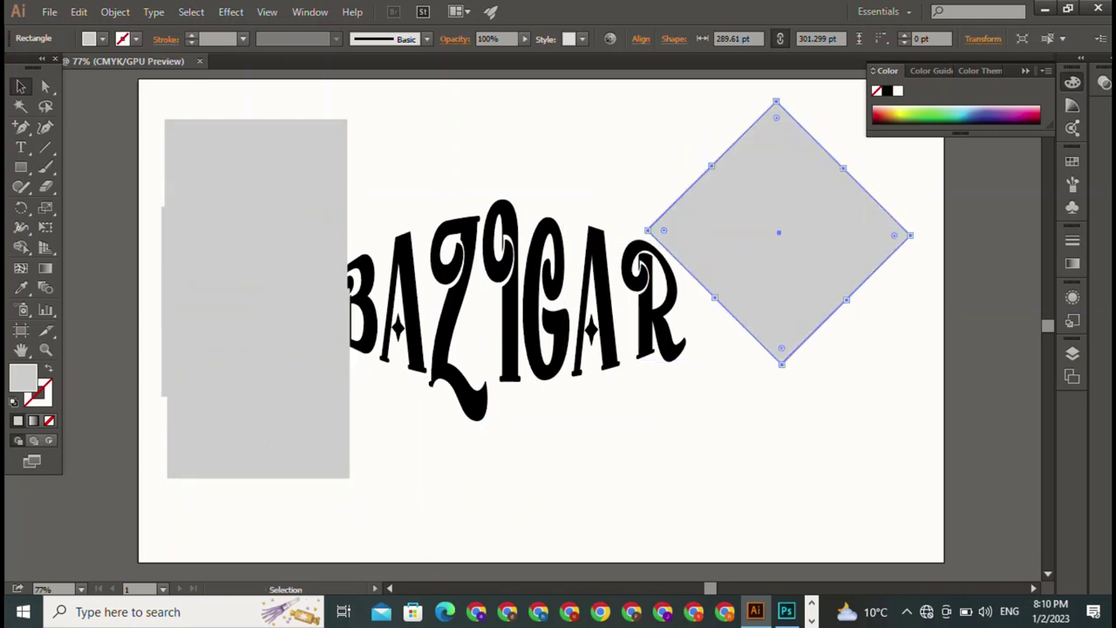
Step: Give the right diamond a black outline with a 4 pt stroke weight
{"action": "left_click", "coordinate": [136, 38]}
{"action": "left_click", "coordinate": [37, 66]}
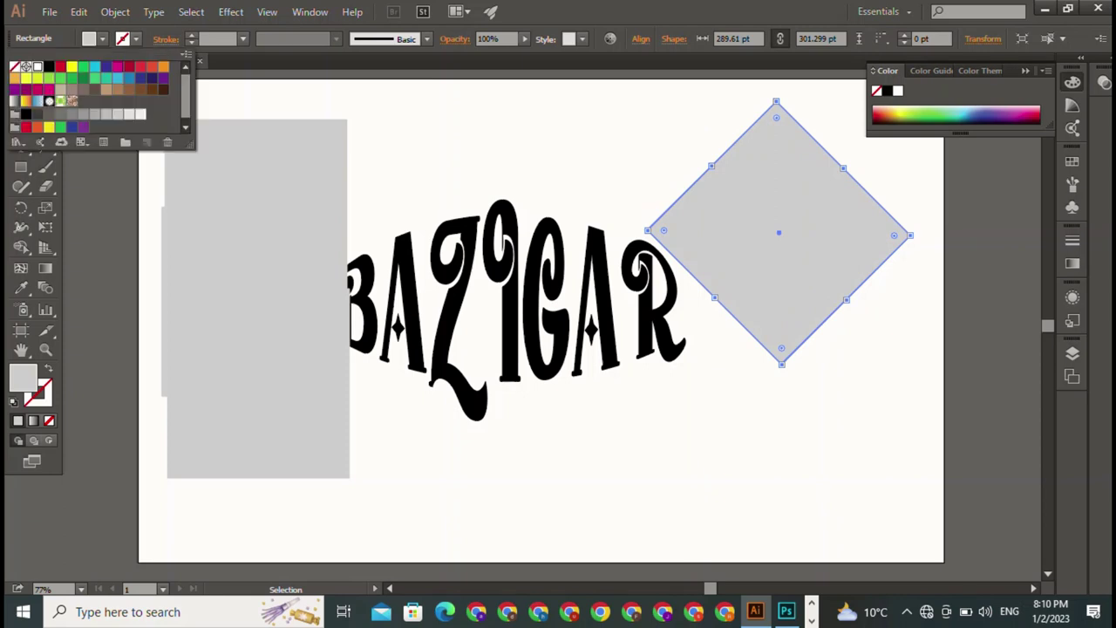
{"action": "left_click", "coordinate": [49, 66]}
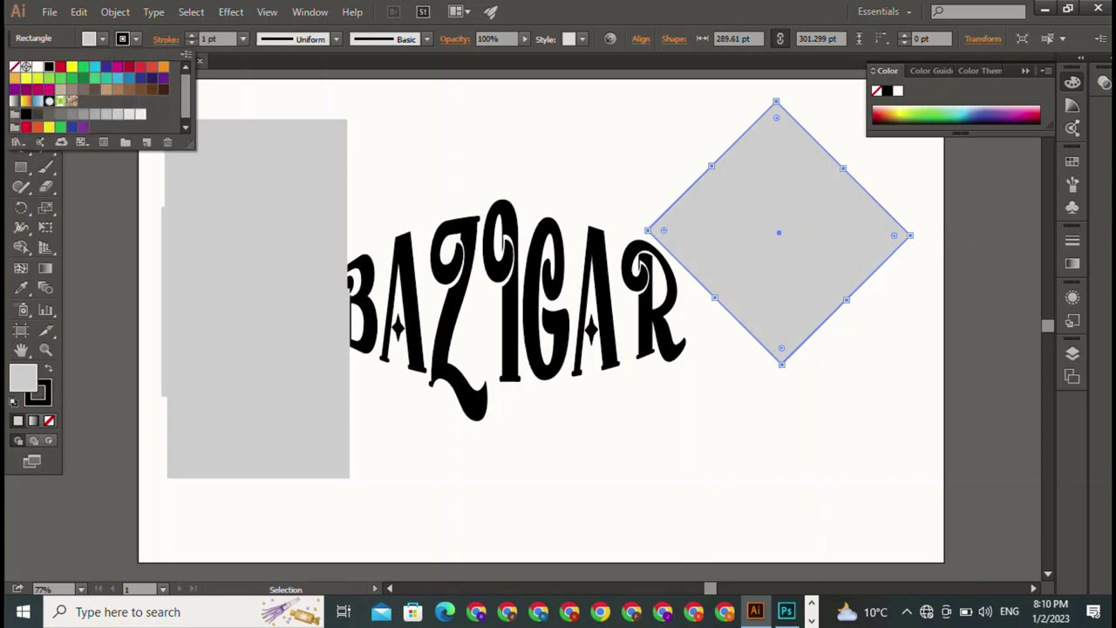
{"action": "key", "text": "Escape"}
{"action": "left_click", "coordinate": [191, 35]}
{"action": "left_click", "coordinate": [191, 35]}
{"action": "left_click", "coordinate": [191, 35]}
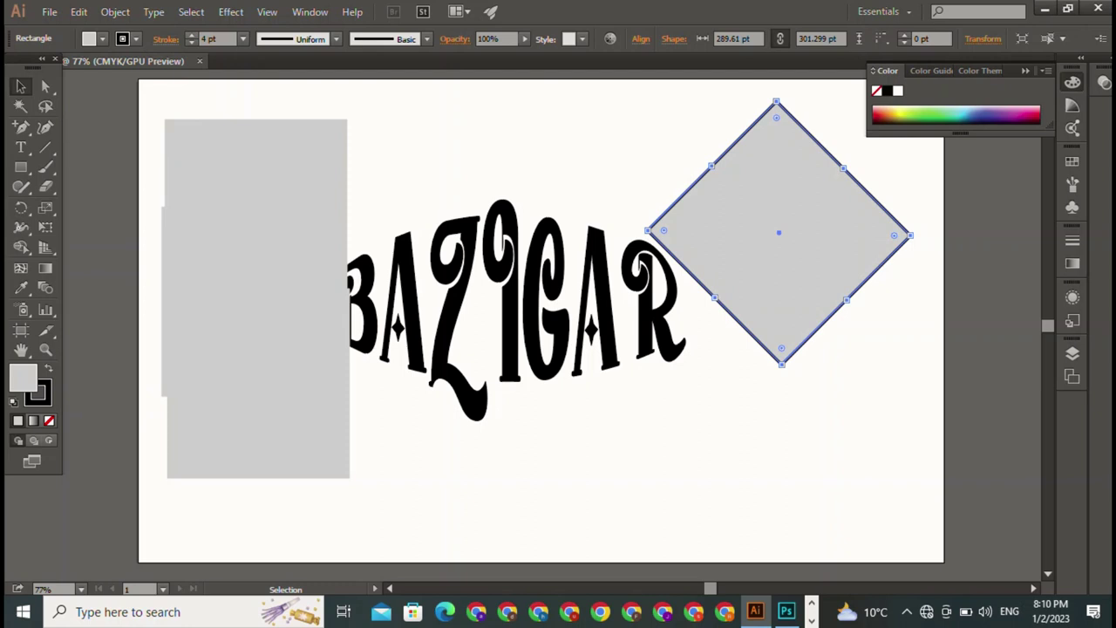
Step: Set the diamond's fill to None, leaving a hollow frame
{"action": "left_click", "coordinate": [96, 38]}
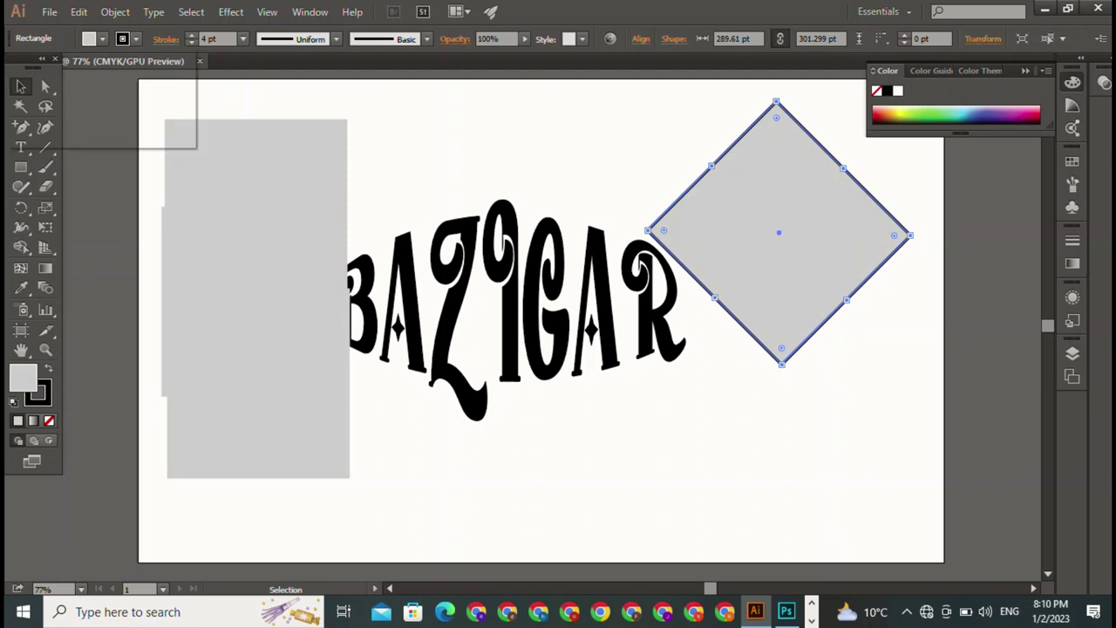
{"action": "left_click", "coordinate": [49, 66]}
{"action": "left_click", "coordinate": [14, 64]}
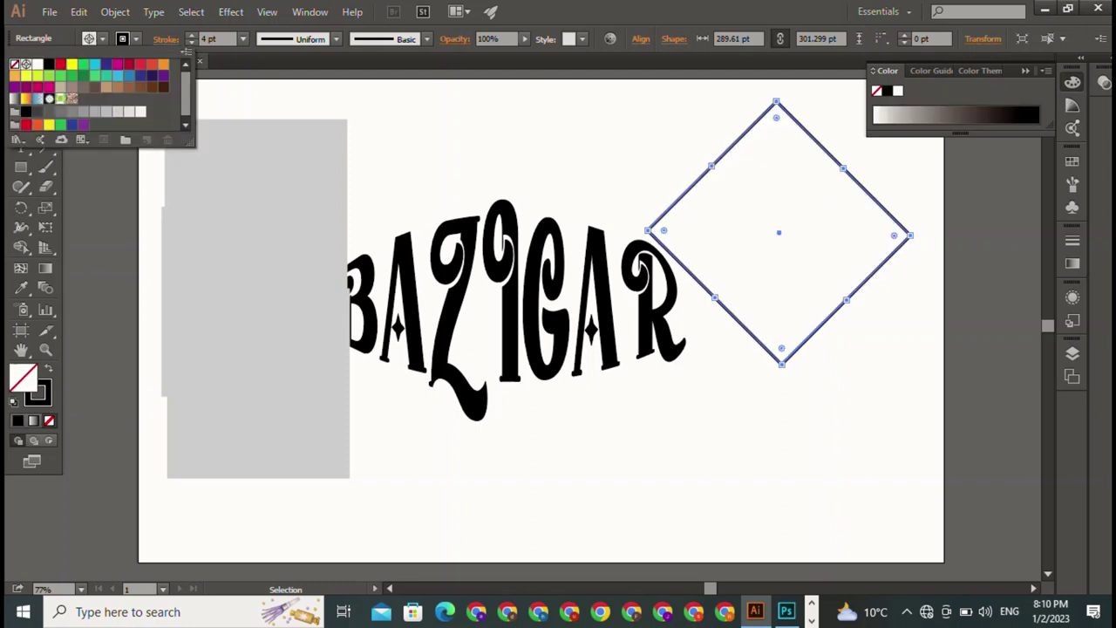
{"action": "key", "text": "Escape"}
{"action": "left_click", "coordinate": [255, 214]}
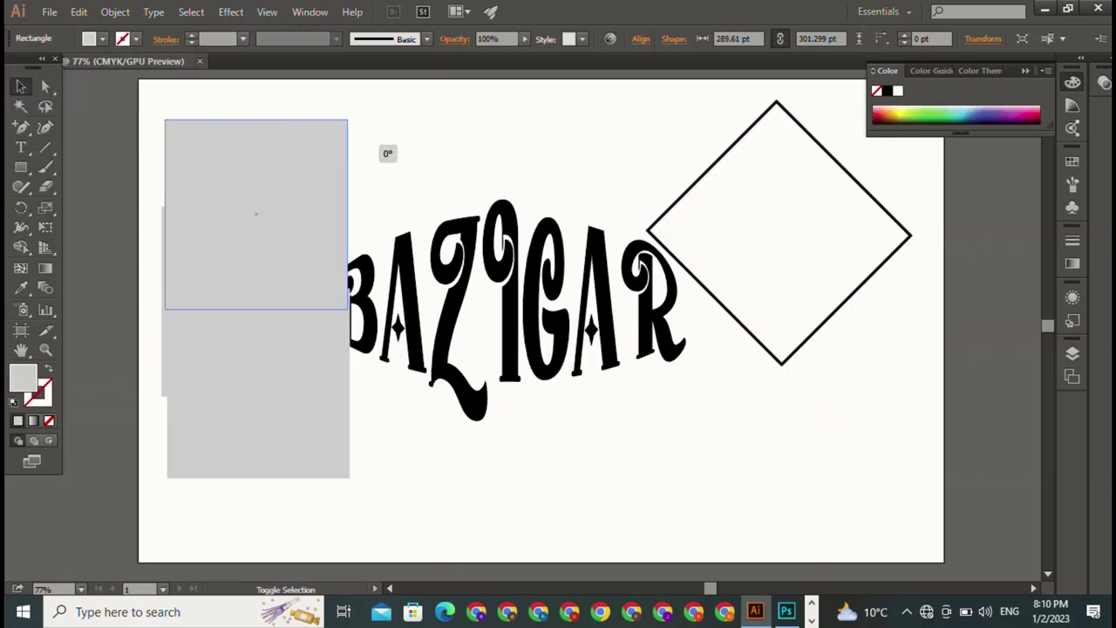
Step: Rotate the upper grey rectangle 45° and give it a black 4 pt outline with no fill
{"action": "left_click_drag", "start_coordinate": [388, 154], "coordinate": [399, 220]}
{"action": "left_click", "coordinate": [135, 39]}
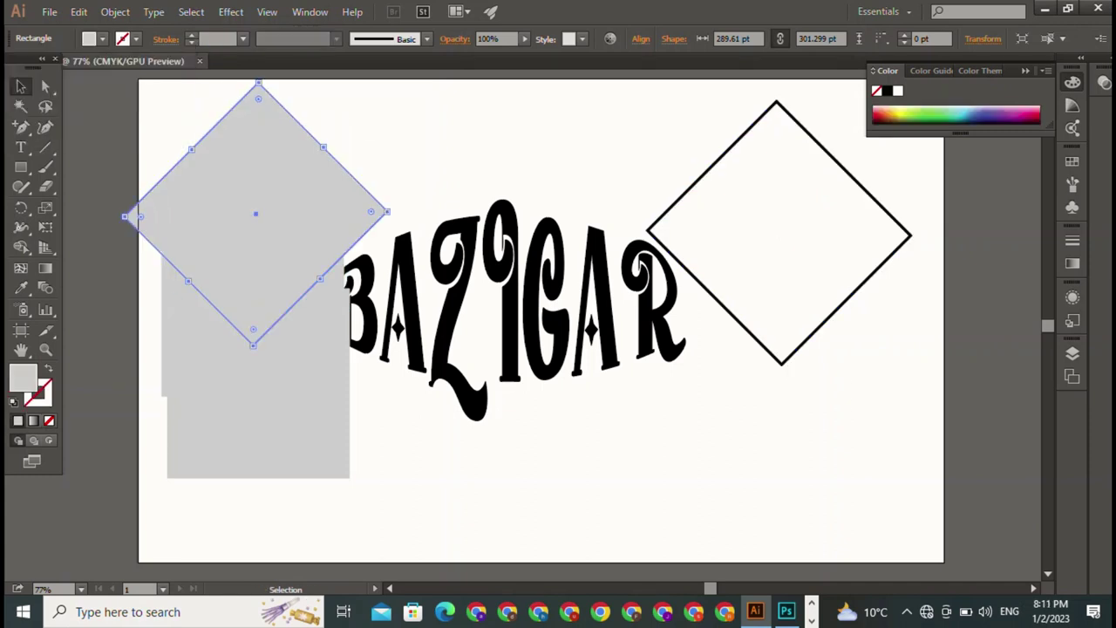
{"action": "left_click", "coordinate": [49, 65]}
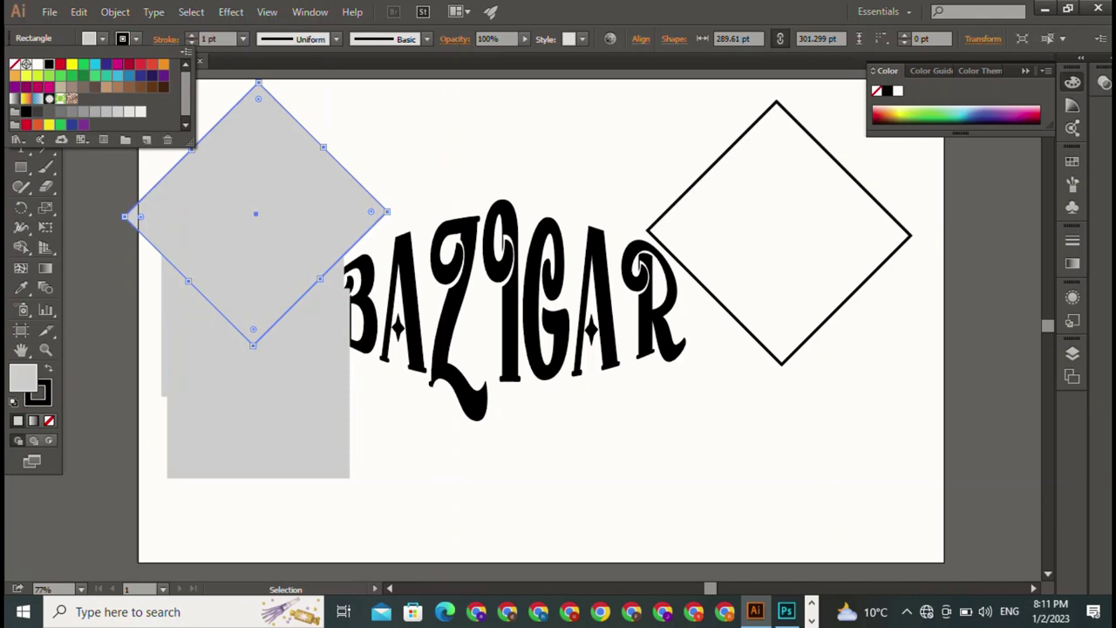
{"action": "left_click", "coordinate": [102, 38]}
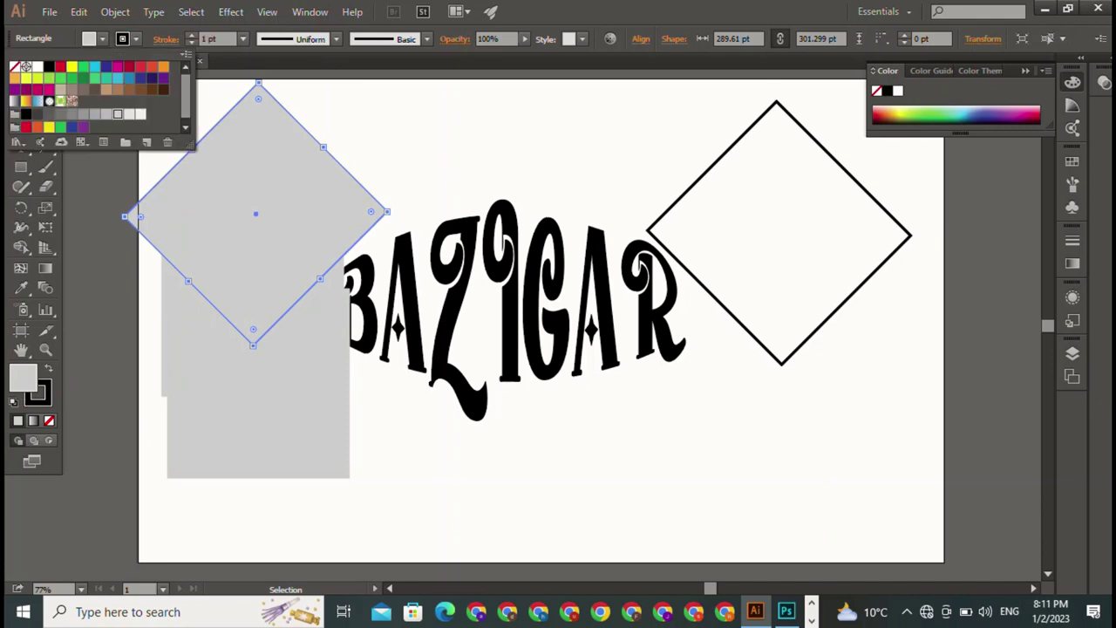
{"action": "left_click", "coordinate": [14, 66]}
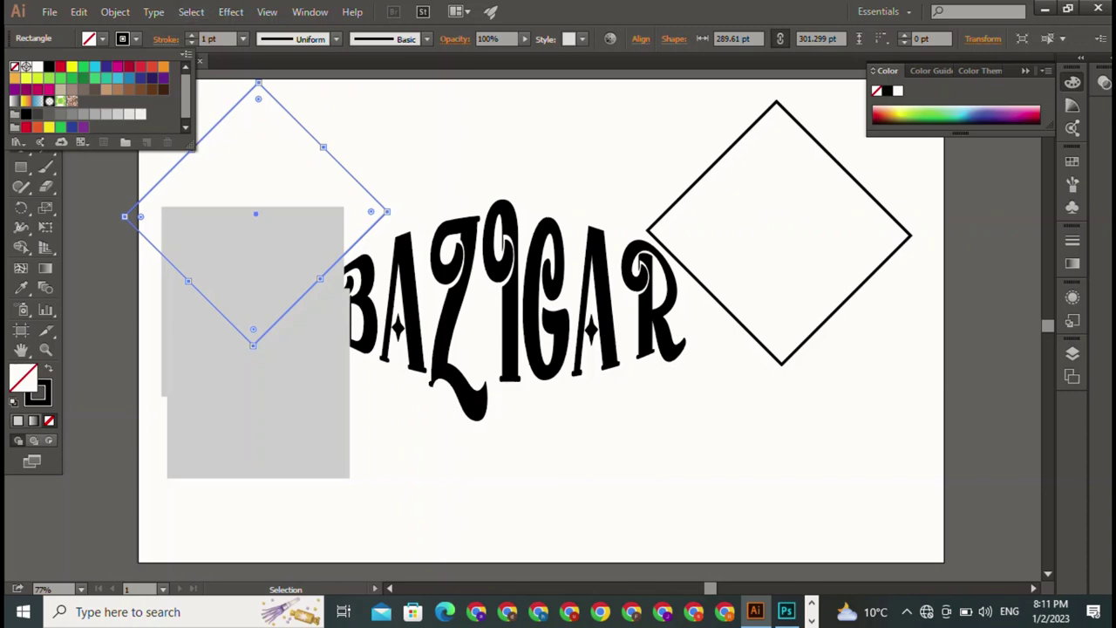
{"action": "left_click", "coordinate": [191, 35]}
{"action": "left_click", "coordinate": [191, 35]}
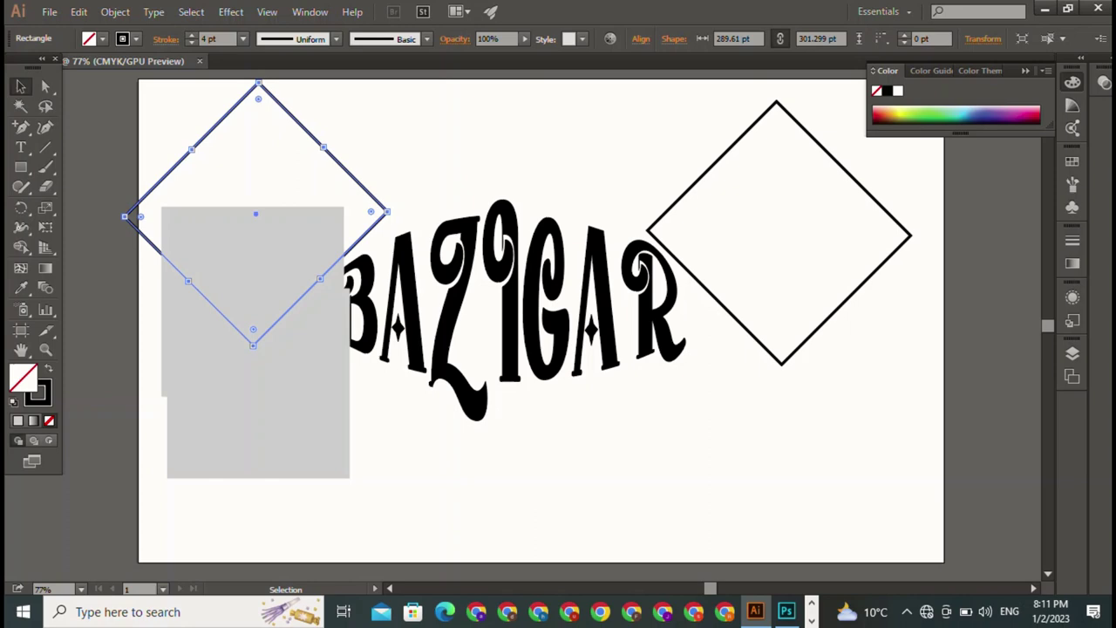
Step: Move the new diamond over the right diamond, slightly offset upward
{"action": "left_click_drag", "start_coordinate": [349, 174], "coordinate": [843, 198]}
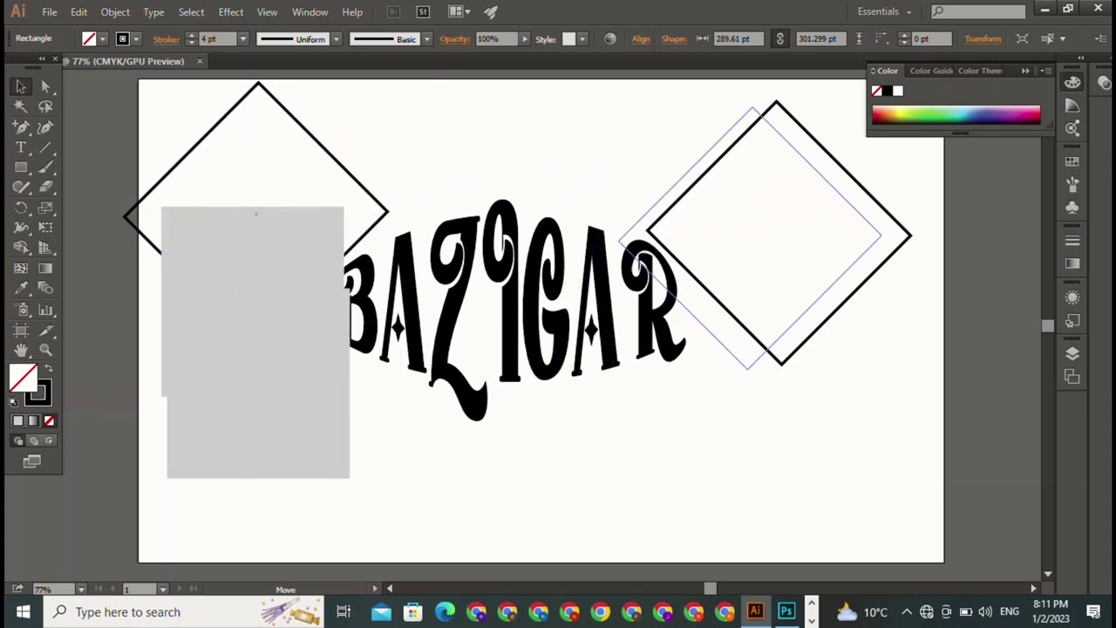
{"action": "left_click_drag", "start_coordinate": [843, 198], "coordinate": [853, 194]}
{"action": "key", "text": "ctrl+shift+a"}
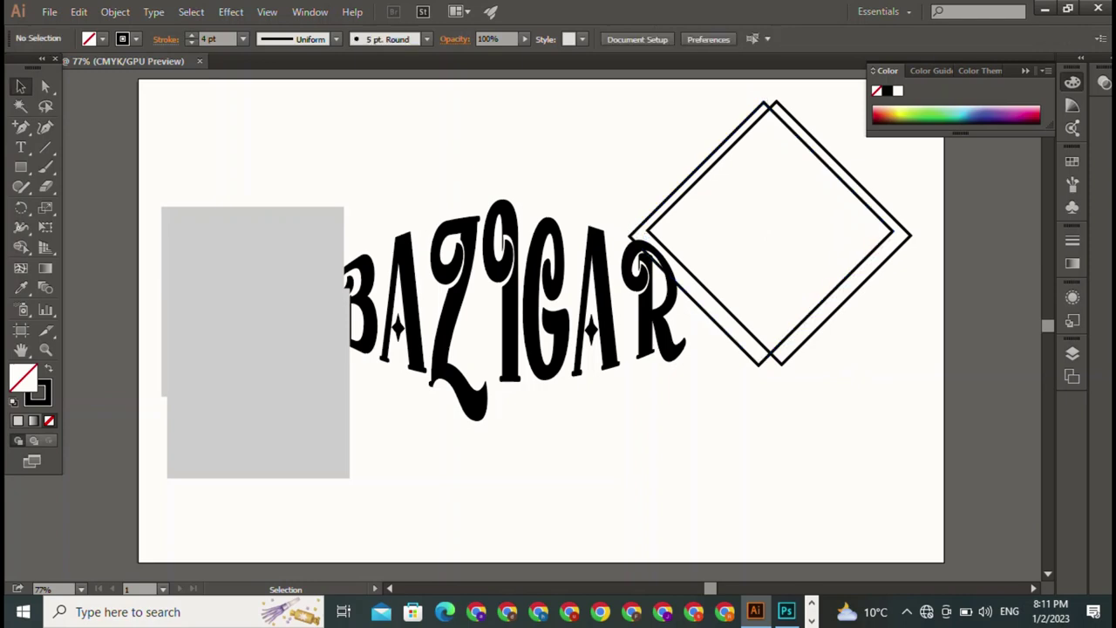
Step: Rotate the remaining upper rectangle 45° into a diamond with a black outline
{"action": "left_click", "coordinate": [262, 262]}
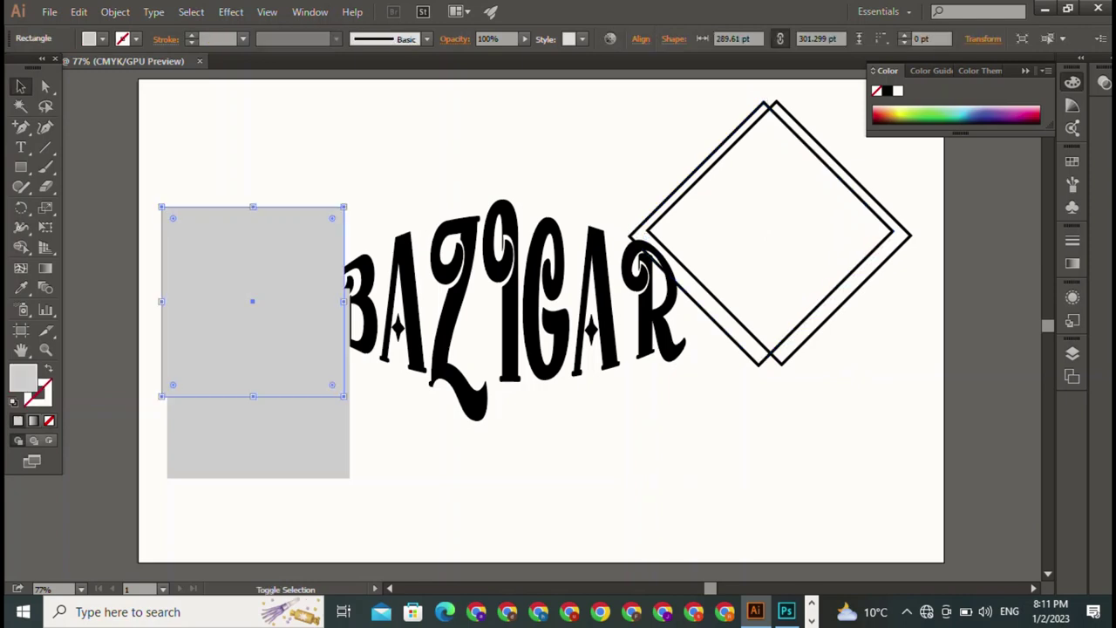
{"action": "left_click_drag", "start_coordinate": [367, 210], "coordinate": [400, 270]}
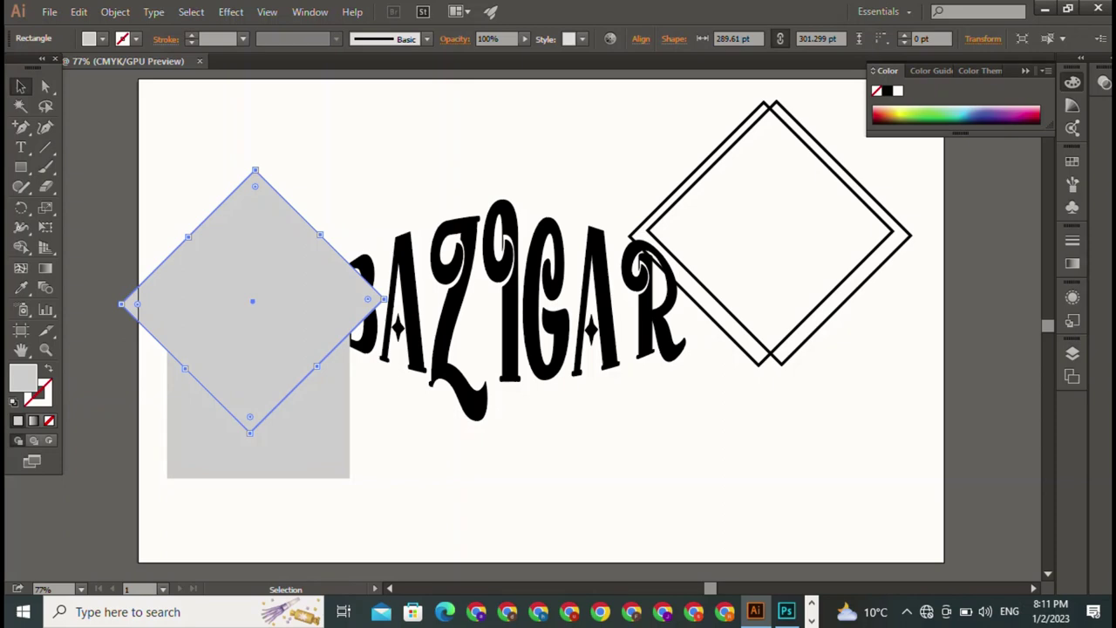
{"action": "left_click", "coordinate": [136, 38]}
{"action": "left_click", "coordinate": [49, 67]}
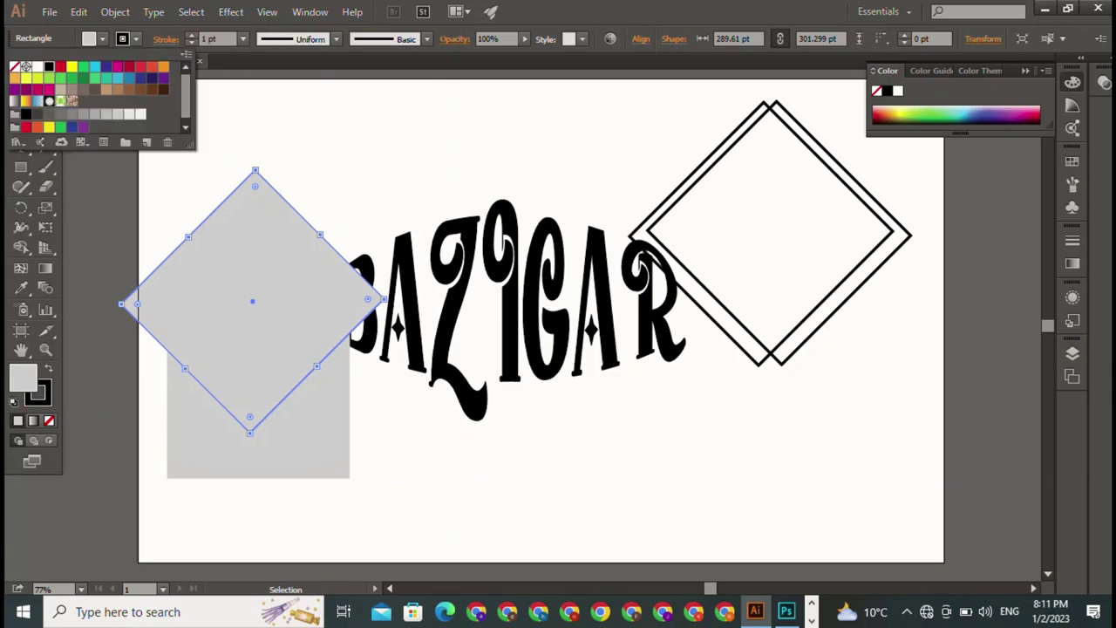
{"action": "key", "text": "Escape"}
Step: Remove the diamond's fill, make its stroke 4 pt, and stack it onto the right diamonds
{"action": "left_click", "coordinate": [102, 39]}
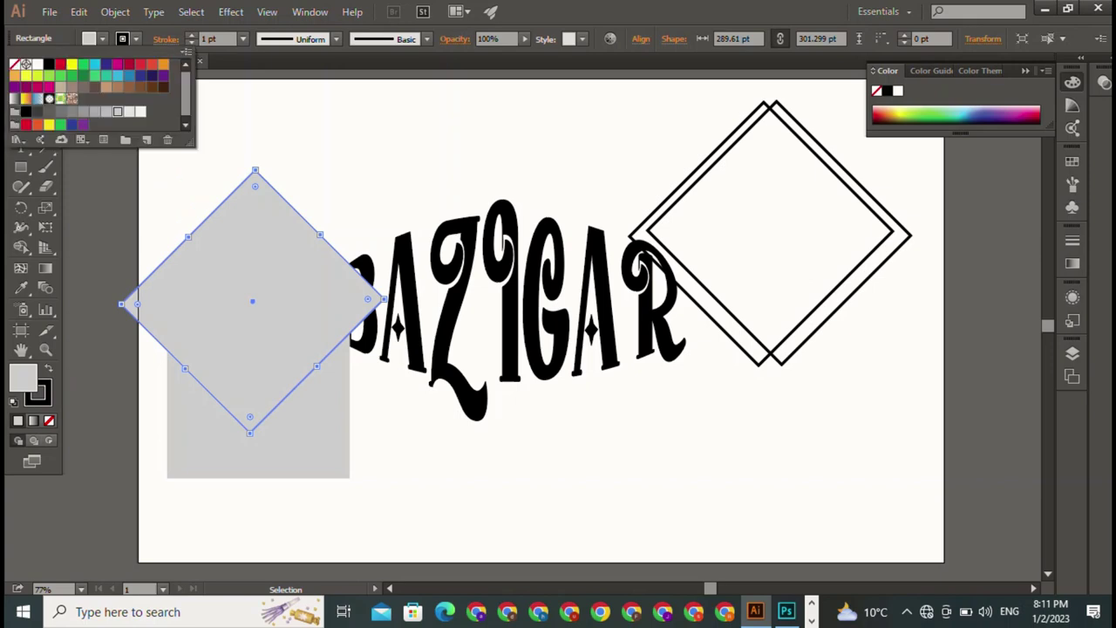
{"action": "left_click", "coordinate": [13, 65]}
{"action": "left_click", "coordinate": [191, 35]}
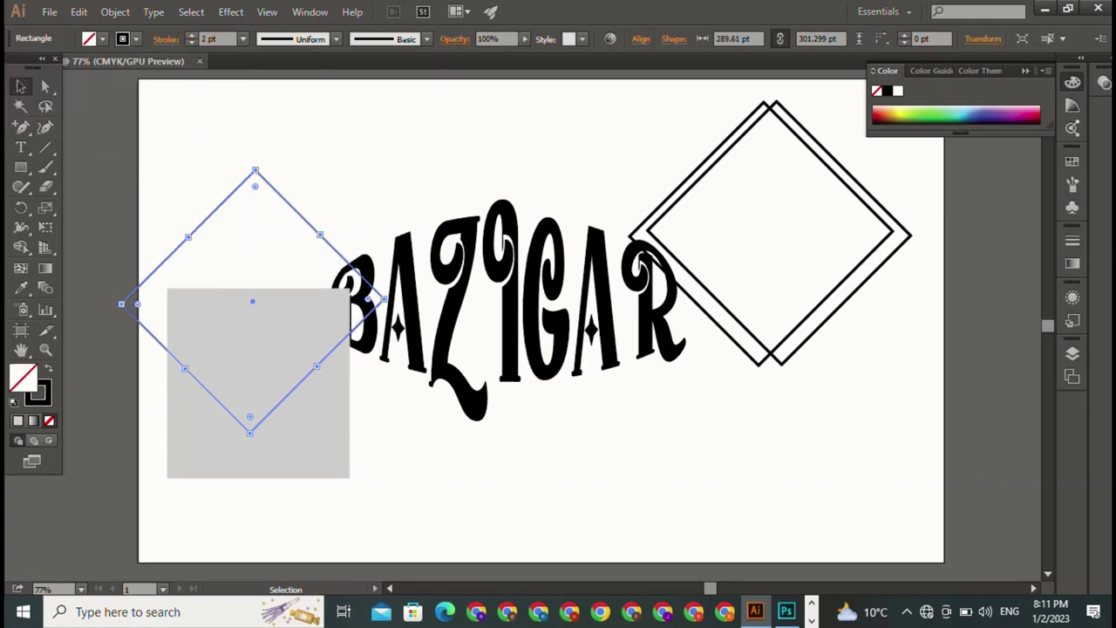
{"action": "left_click", "coordinate": [190, 35]}
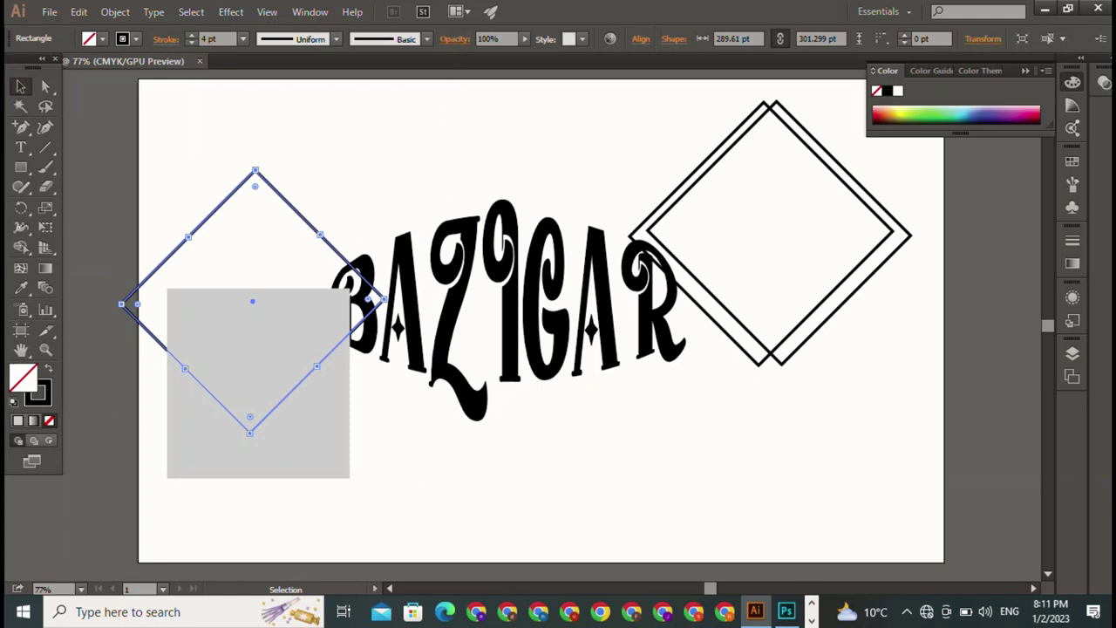
{"action": "left_click_drag", "start_coordinate": [314, 231], "coordinate": [865, 146]}
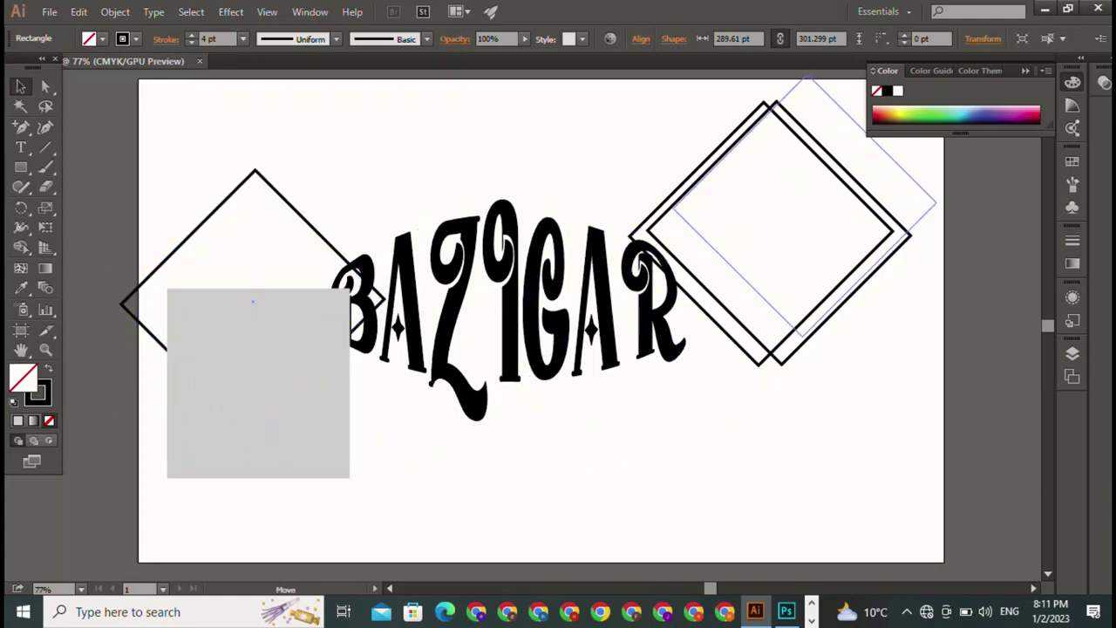
{"action": "mouse_move", "coordinate": [866, 146]}
{"action": "left_mouse_down"}
{"action": "mouse_move", "coordinate": [830, 152]}
{"action": "mouse_move", "coordinate": [828, 181]}
{"action": "mouse_move", "coordinate": [807, 172]}
{"action": "left_mouse_up"}
Step: Rotate the grey square 45° into a diamond and shift it up and right
{"action": "left_click", "coordinate": [258, 384]}
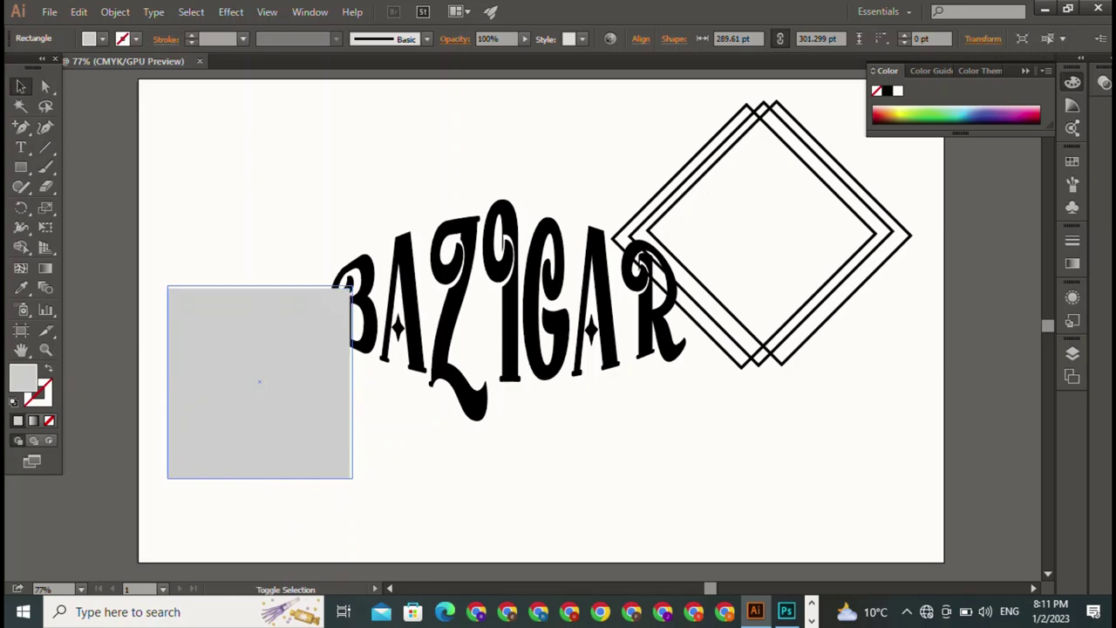
{"action": "left_click_drag", "start_coordinate": [350, 288], "coordinate": [352, 285]}
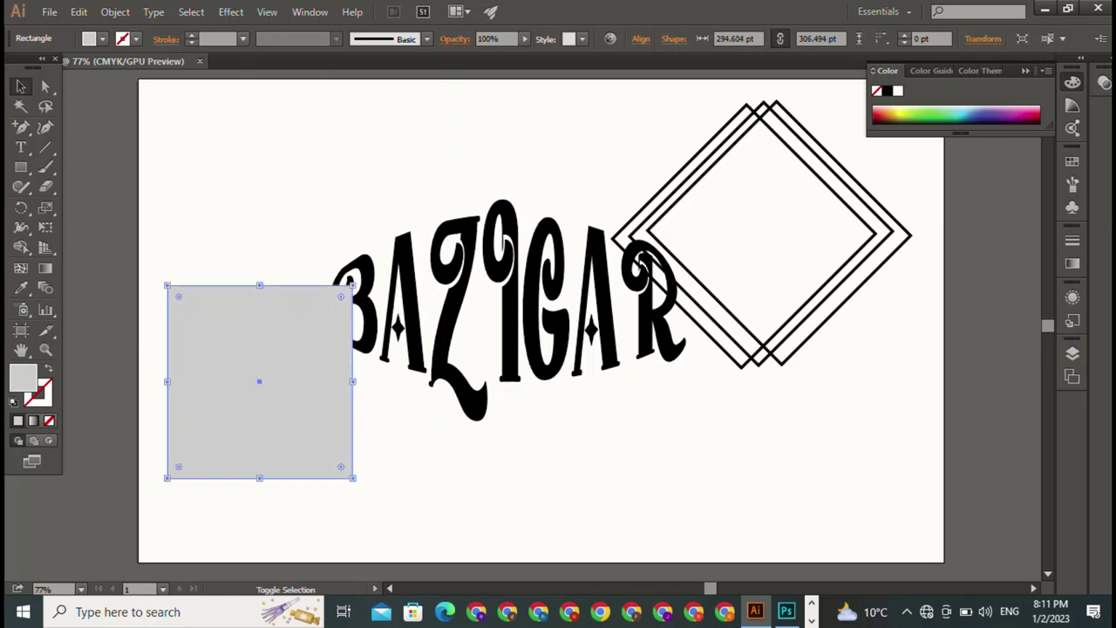
{"action": "key", "text": "ctrl+z"}
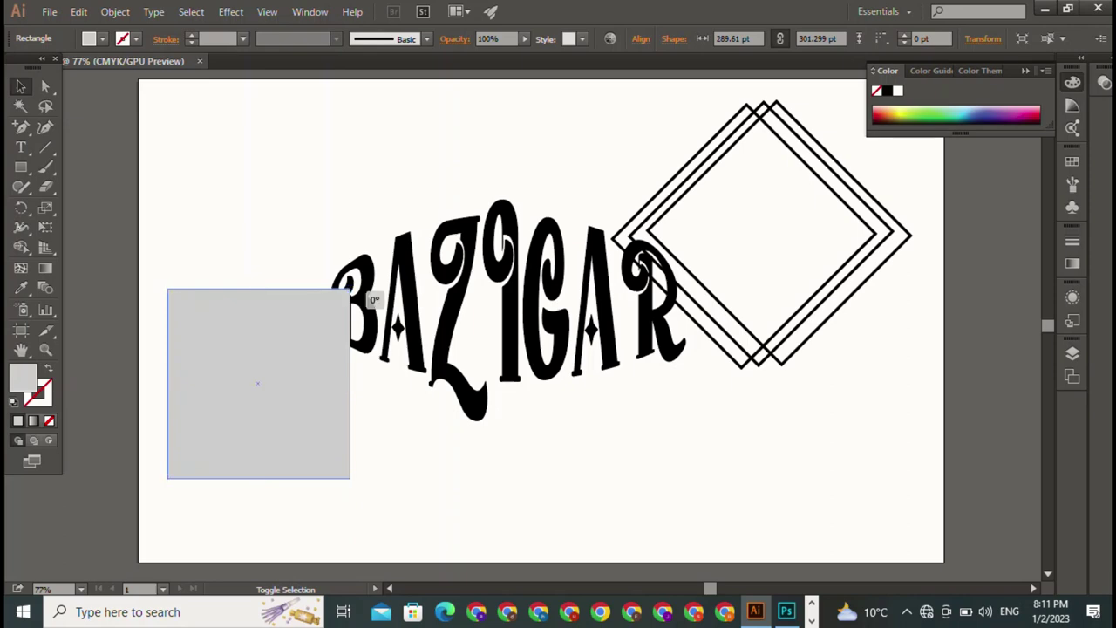
{"action": "left_click_drag", "start_coordinate": [351, 290], "coordinate": [260, 253]}
{"action": "mouse_move", "coordinate": [258, 384]}
{"action": "left_mouse_down"}
{"action": "mouse_move", "coordinate": [409, 242]}
{"action": "mouse_move", "coordinate": [340, 225]}
{"action": "left_mouse_up"}
Step: Give the diamond a black 4 pt outline and no fill, then move it toward the right diamonds
{"action": "left_click", "coordinate": [136, 38]}
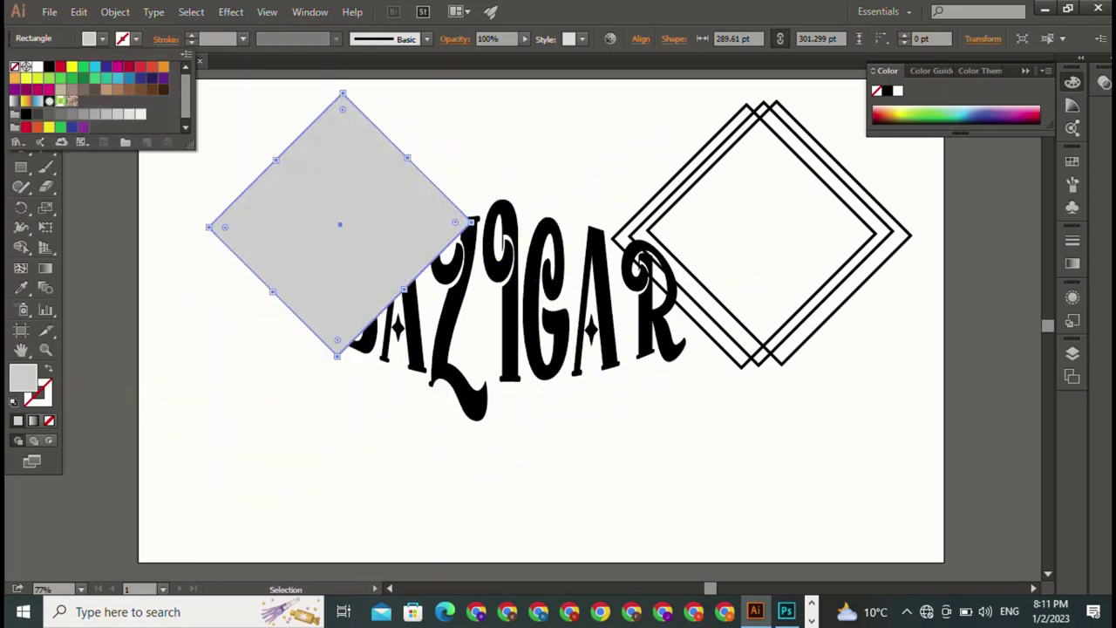
{"action": "left_click", "coordinate": [49, 66]}
{"action": "key", "text": "Escape"}
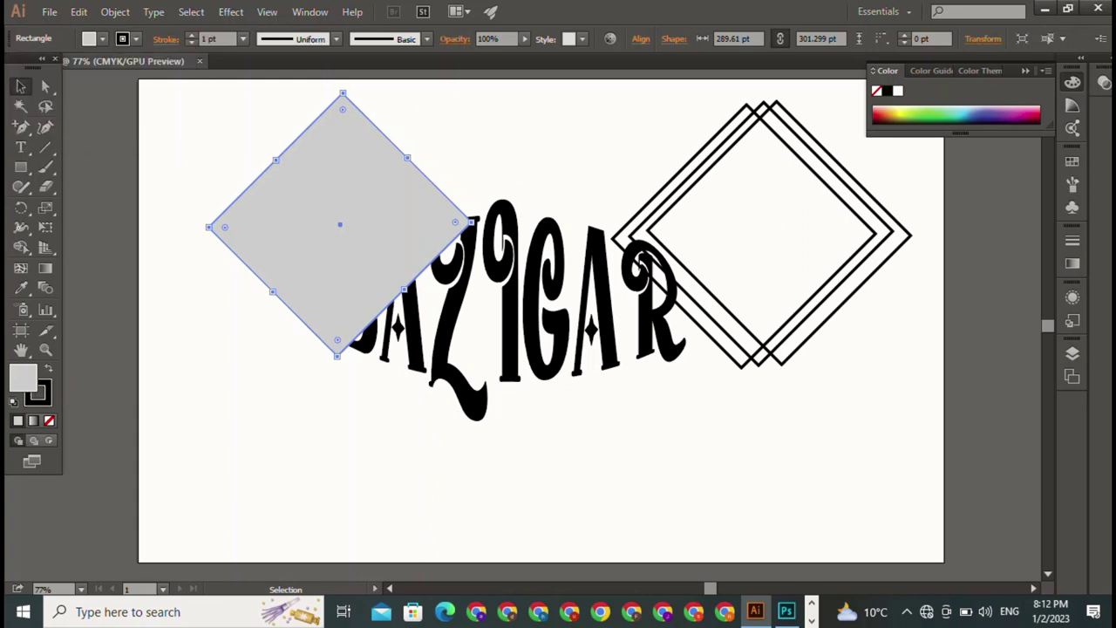
{"action": "left_click", "coordinate": [102, 38]}
{"action": "left_click", "coordinate": [14, 67]}
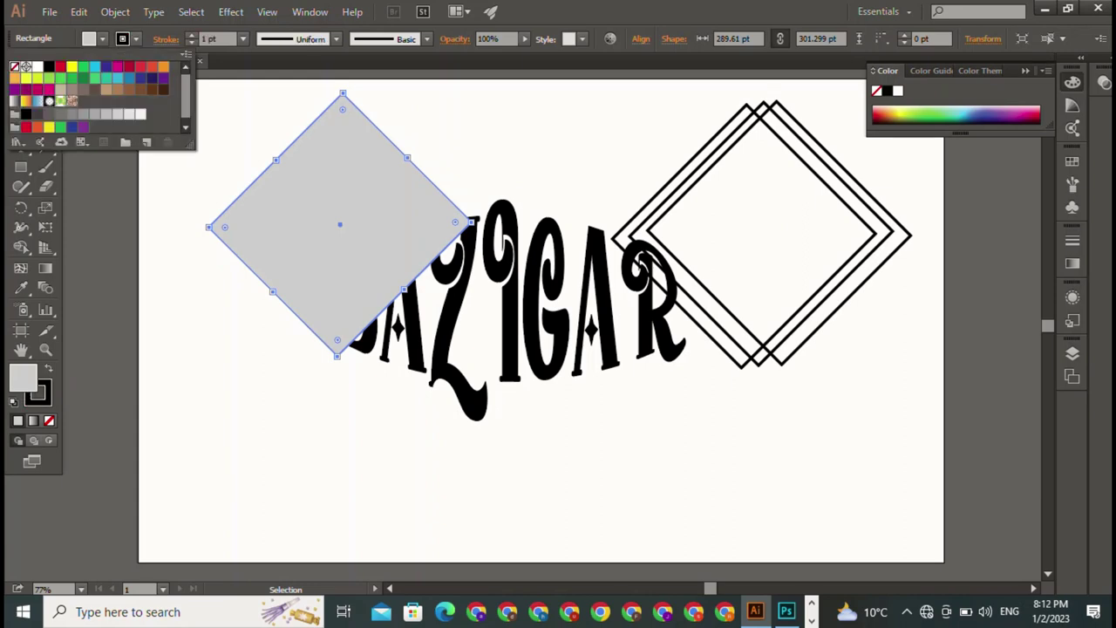
{"action": "key", "text": "Escape"}
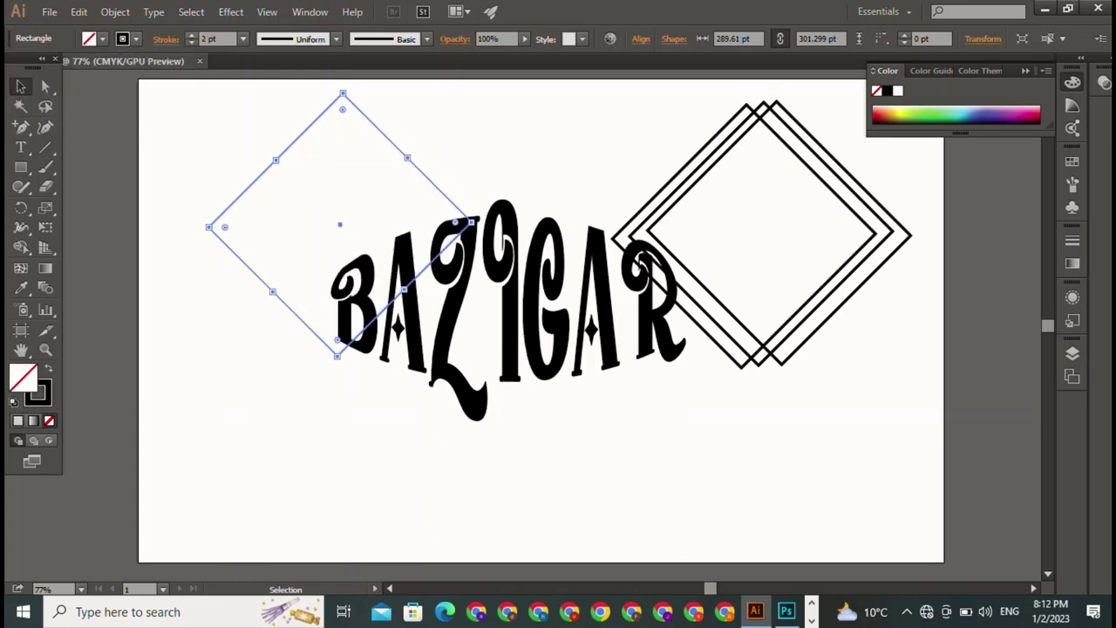
{"action": "left_click", "coordinate": [191, 35]}
{"action": "left_click", "coordinate": [191, 35]}
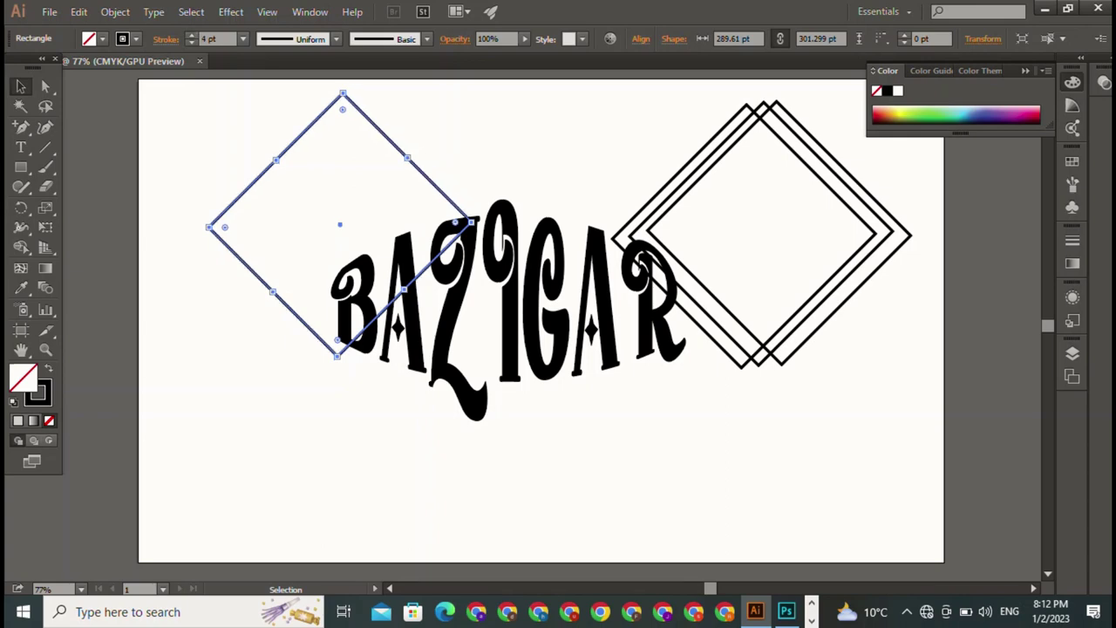
{"action": "mouse_move", "coordinate": [340, 224]}
{"action": "left_mouse_down"}
{"action": "mouse_move", "coordinate": [801, 225]}
{"action": "mouse_move", "coordinate": [788, 229]}
{"action": "left_mouse_up"}
Step: Add the fourth diamond to the stack, scale the group up proportionally, and centre it vertically
{"action": "left_click", "coordinate": [523, 488]}
{"action": "mouse_move", "coordinate": [635, 130]}
{"action": "left_mouse_down"}
{"action": "mouse_move", "coordinate": [742, 194]}
{"action": "mouse_move", "coordinate": [741, 241]}
{"action": "mouse_move", "coordinate": [301, 211]}
{"action": "mouse_move", "coordinate": [311, 238]}
{"action": "left_mouse_up"}
{"action": "key", "text": "shift"}
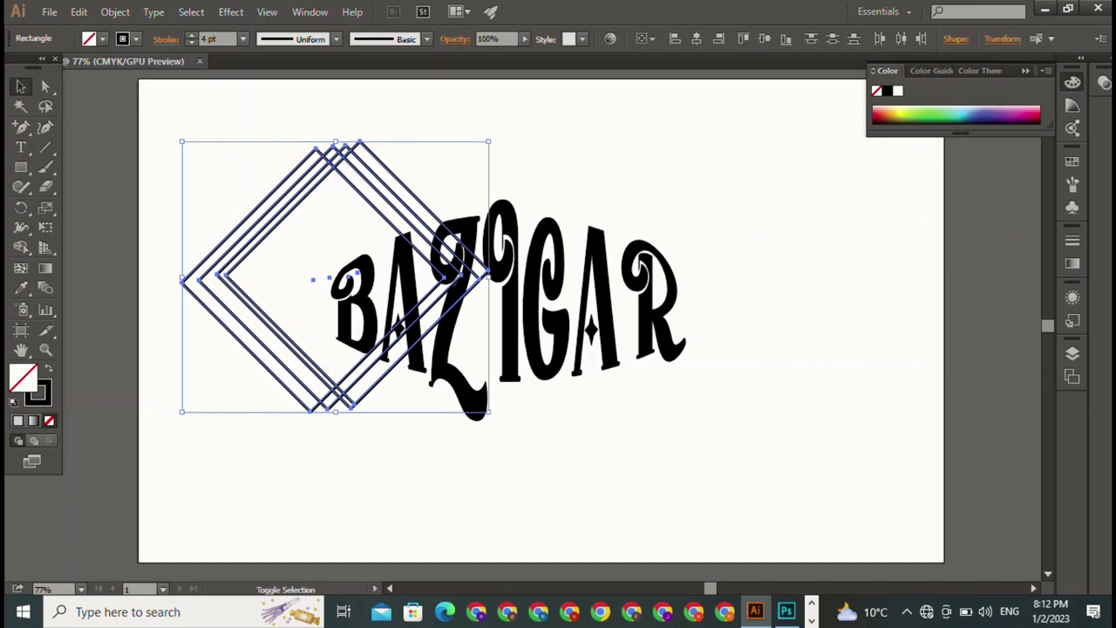
{"action": "left_click_drag", "start_coordinate": [489, 141], "coordinate": [537, 101]}
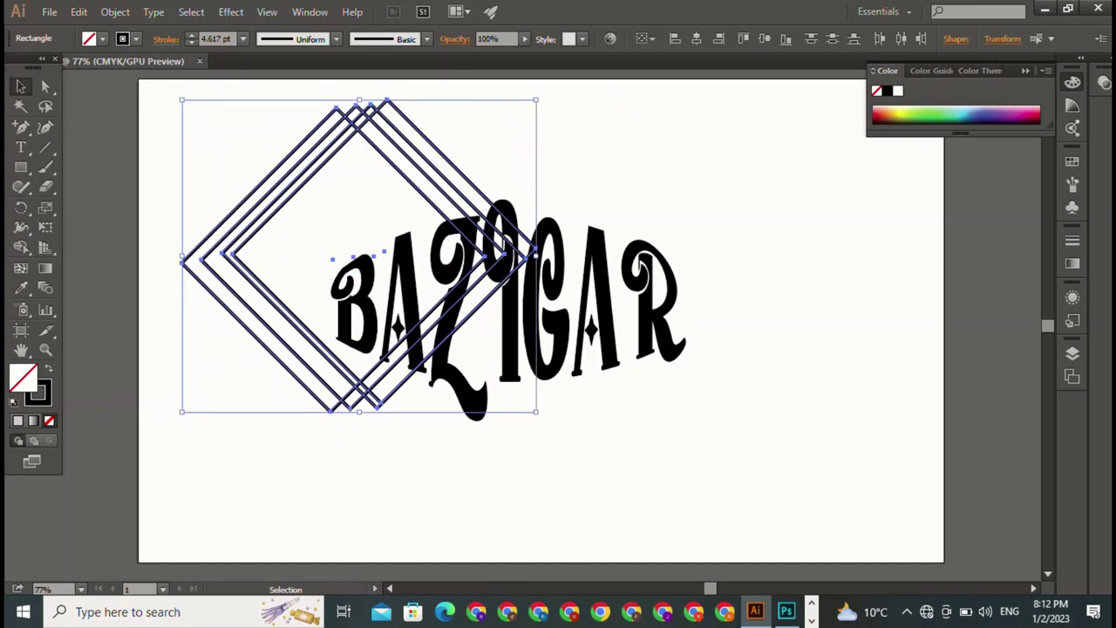
{"action": "left_click", "coordinate": [764, 39]}
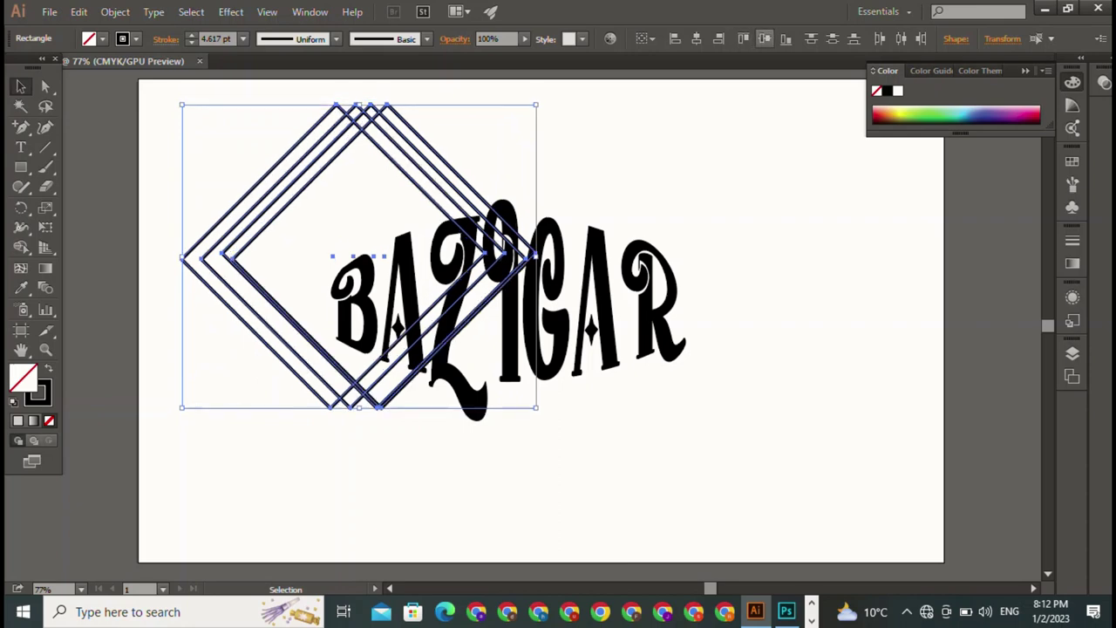
{"action": "key", "text": "ctrl+shift+a"}
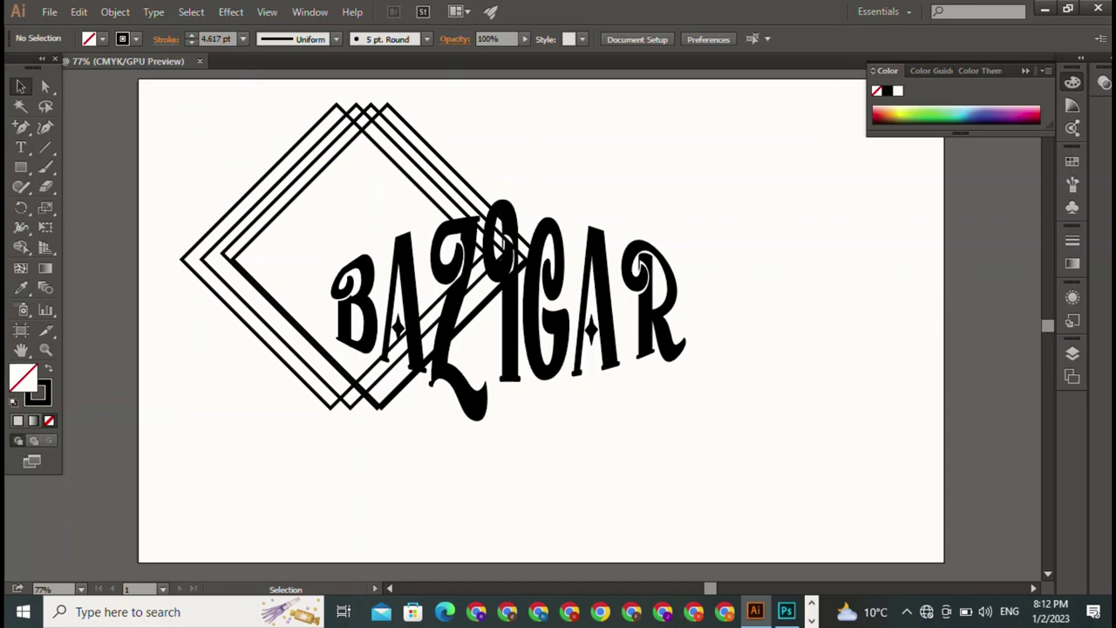
Step: Move the four-diamond group to the right of BAZIGAR, just past the R
{"action": "left_click", "coordinate": [375, 144]}
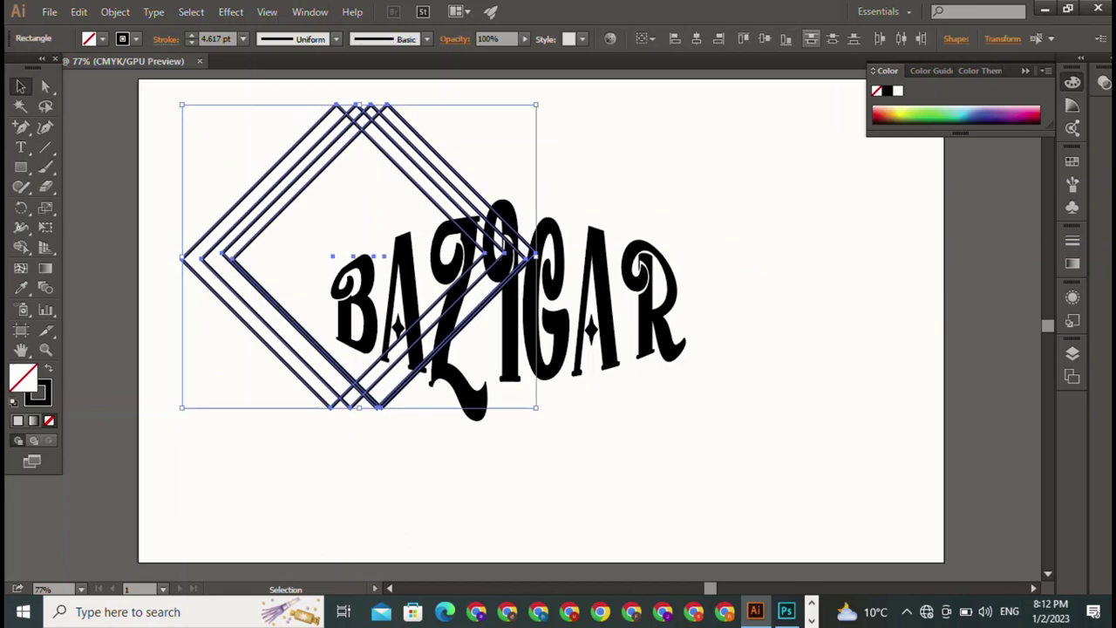
{"action": "key", "text": "ctrl+shift+a"}
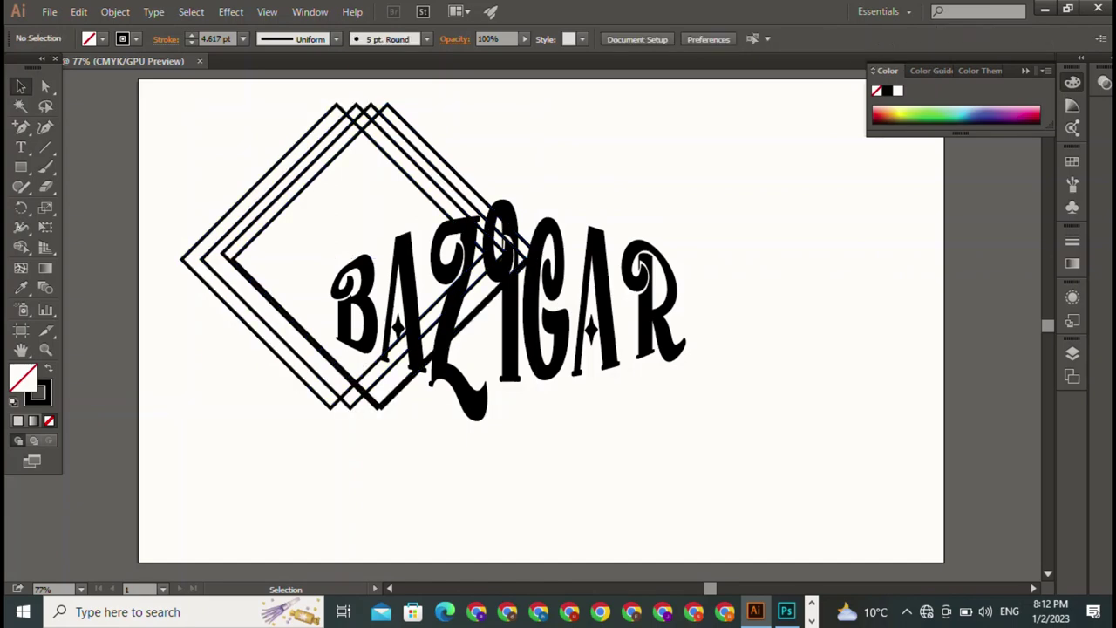
{"action": "left_click_drag", "start_coordinate": [255, 183], "coordinate": [487, 256]}
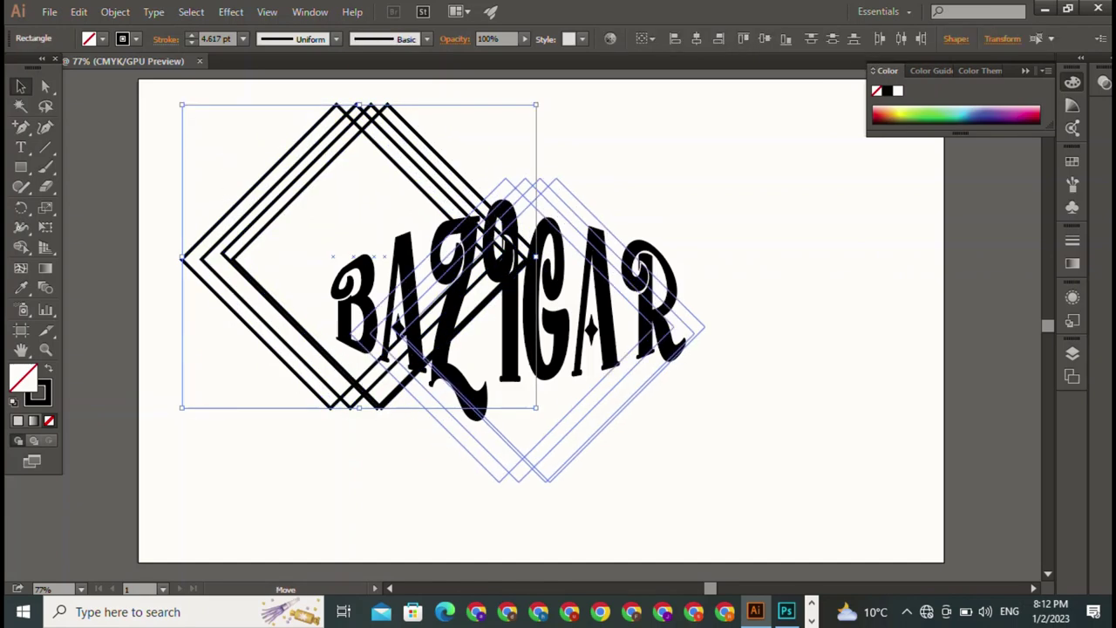
{"action": "left_click_drag", "start_coordinate": [487, 256], "coordinate": [752, 290]}
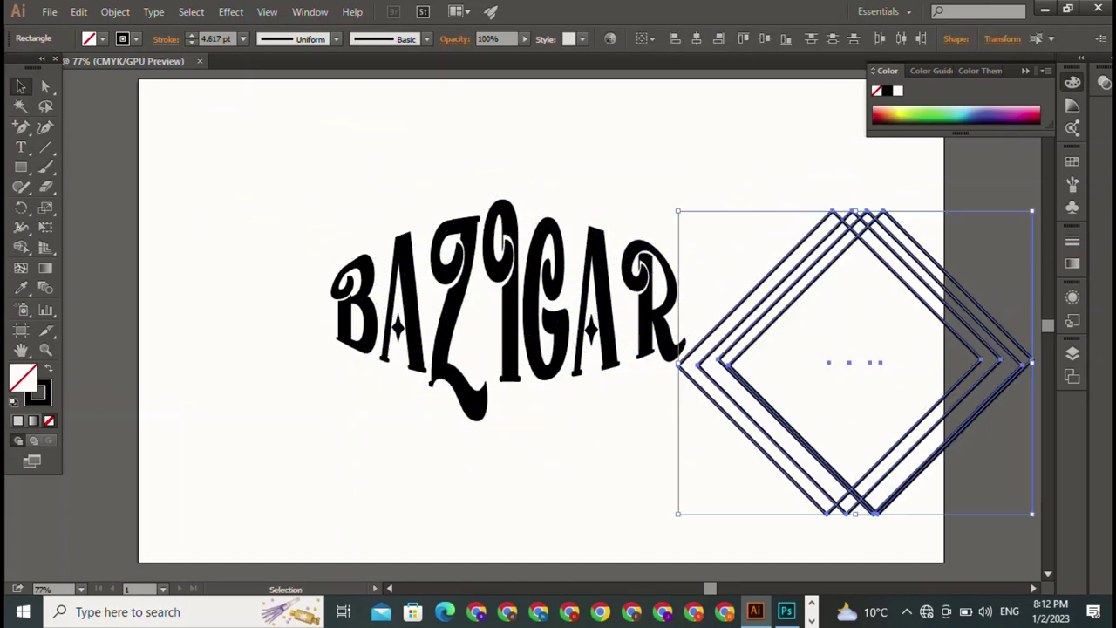
{"action": "key", "text": "ctrl+shift+a"}
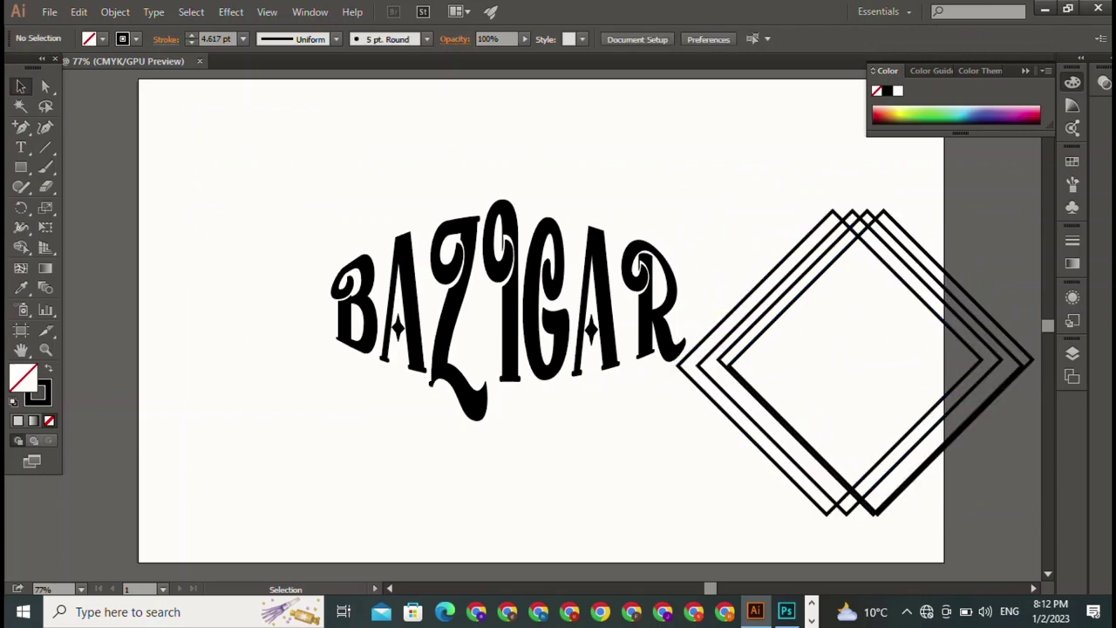
Step: Scale the warped BAZIGAR down in two passes and move it to the upper left
{"action": "left_click", "coordinate": [501, 296]}
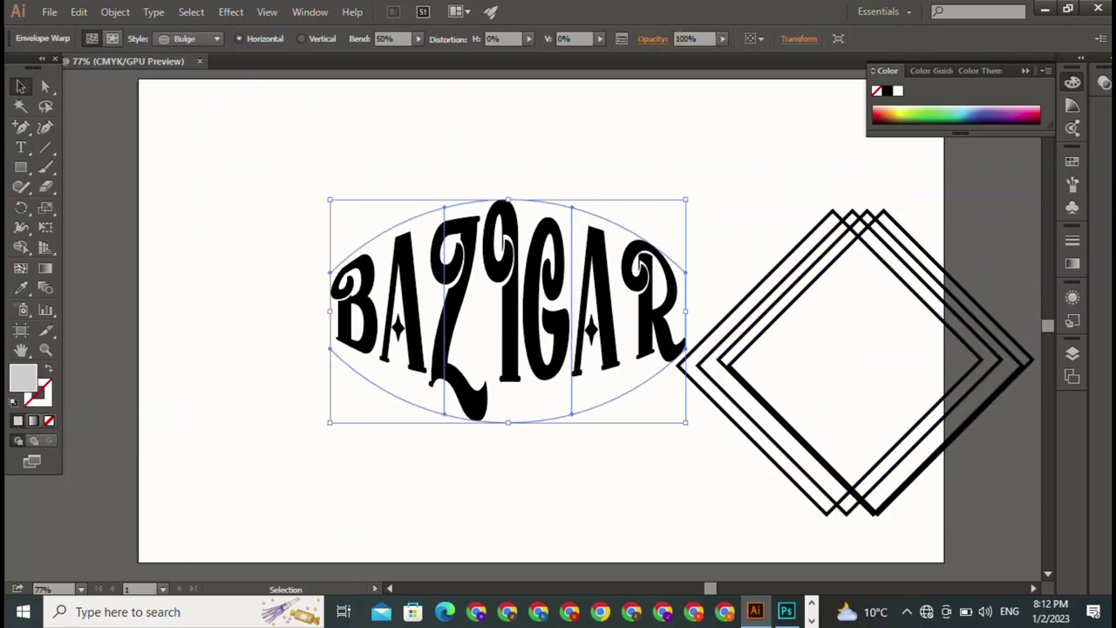
{"action": "left_click_drag", "start_coordinate": [685, 200], "coordinate": [589, 261]}
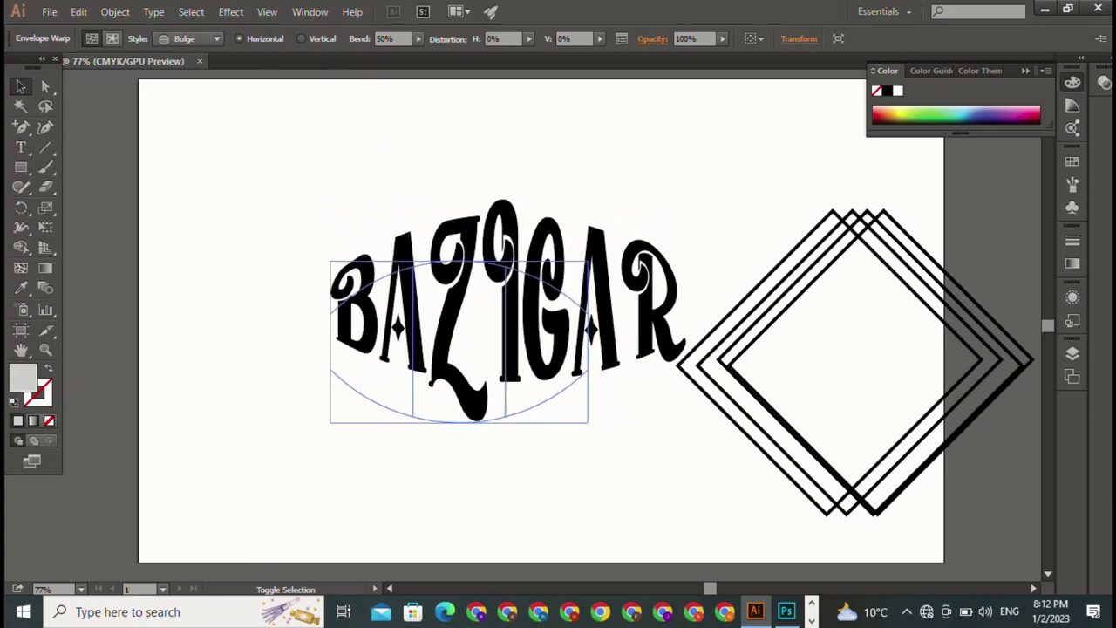
{"action": "left_click_drag", "start_coordinate": [460, 342], "coordinate": [408, 244]}
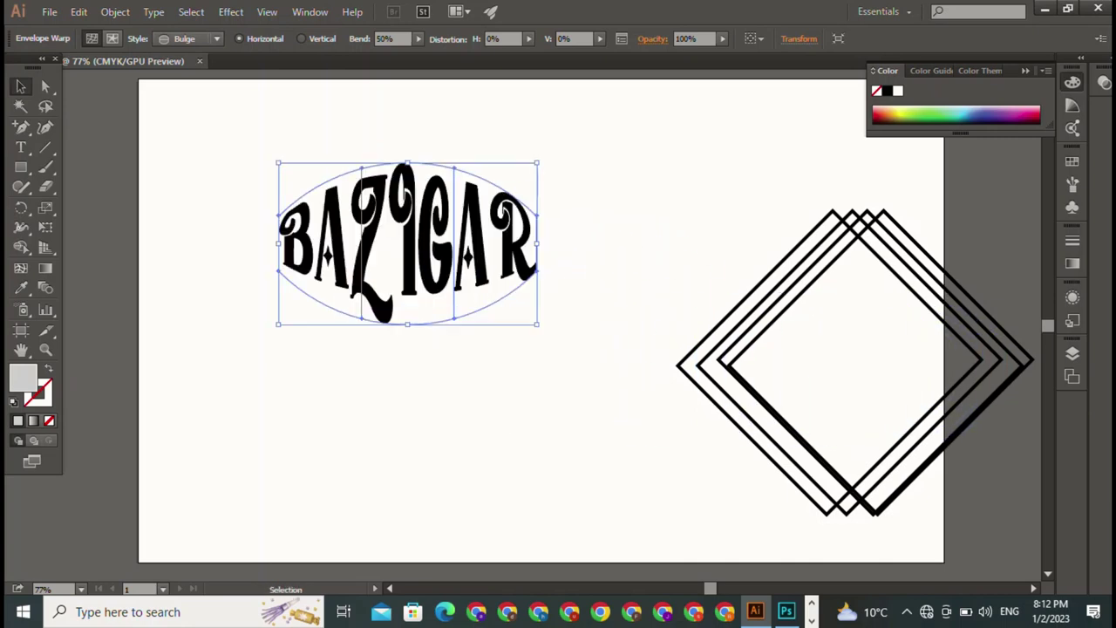
{"action": "left_click_drag", "start_coordinate": [538, 162], "coordinate": [444, 219]}
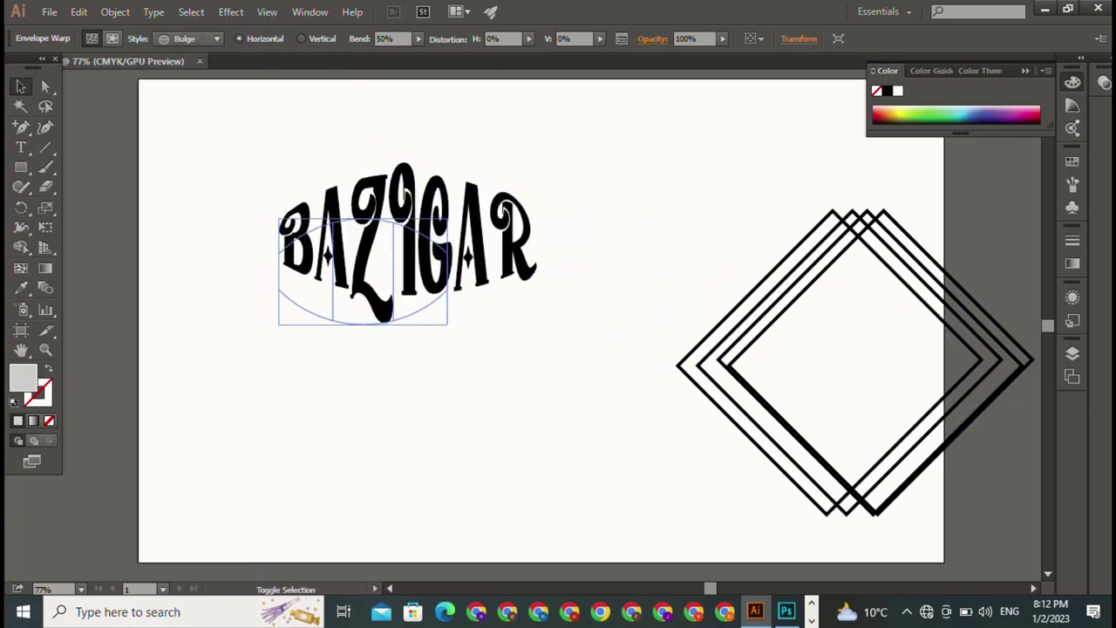
{"action": "left_click", "coordinate": [698, 346]}
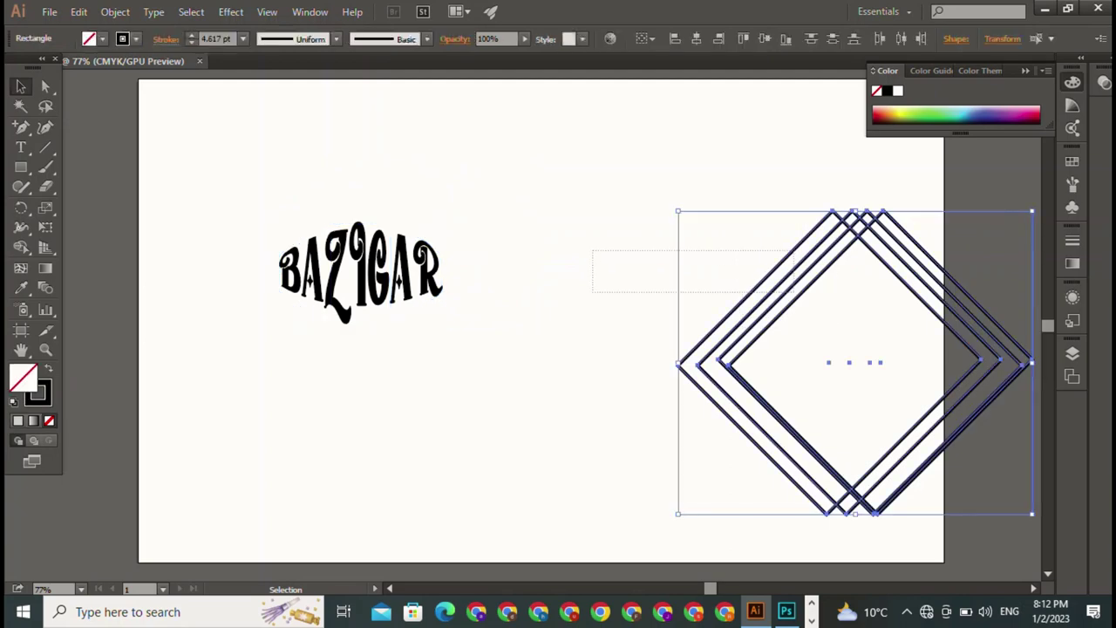
Step: Drag all four diamonds to the artboard centre and set BAZIGAR in the middle of them
{"action": "left_click", "coordinate": [959, 436], "text": "shift"}
{"action": "left_click", "coordinate": [785, 262], "text": "shift"}
{"action": "left_click", "coordinate": [960, 436], "text": "shift"}
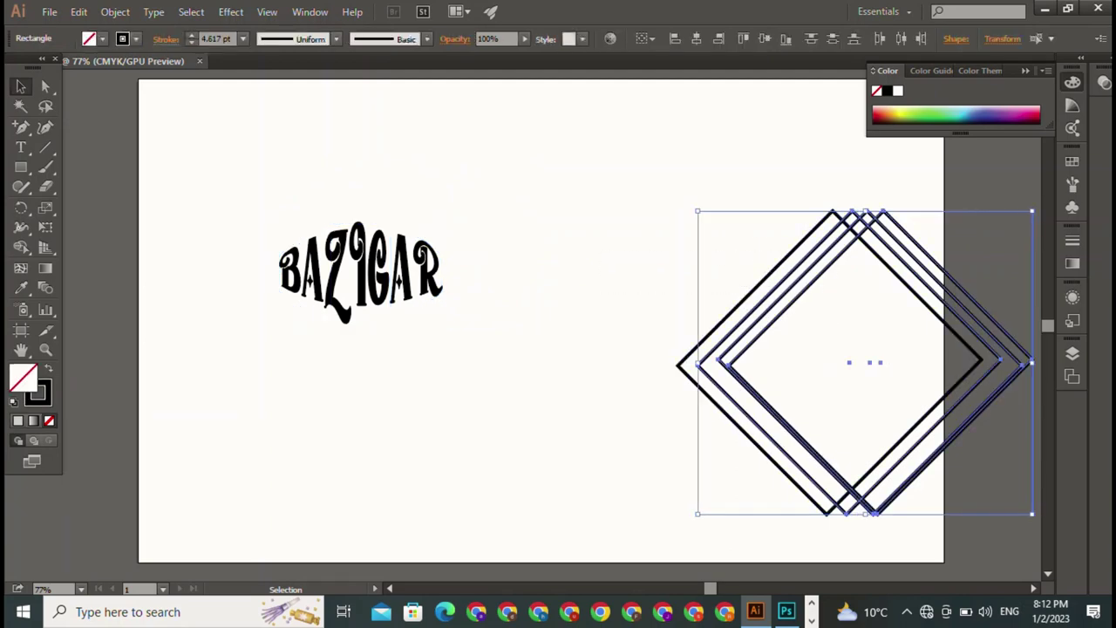
{"action": "left_click_drag", "start_coordinate": [725, 234], "coordinate": [841, 354]}
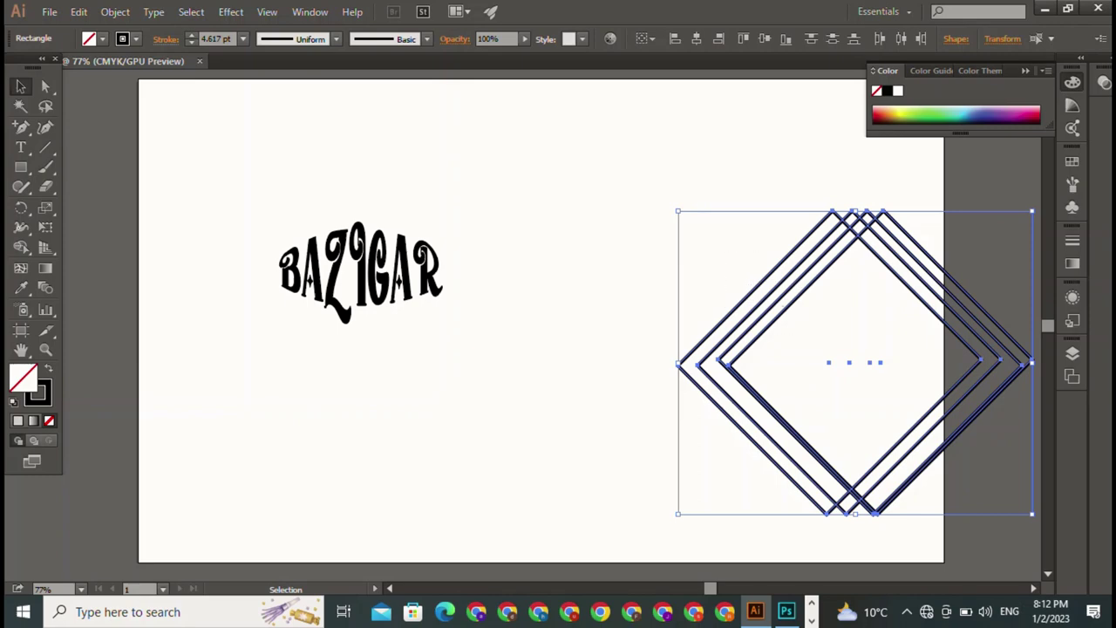
{"action": "left_click", "coordinate": [958, 286], "text": "shift"}
{"action": "left_click", "coordinate": [958, 286], "text": "shift"}
{"action": "left_click_drag", "start_coordinate": [983, 326], "coordinate": [734, 240]}
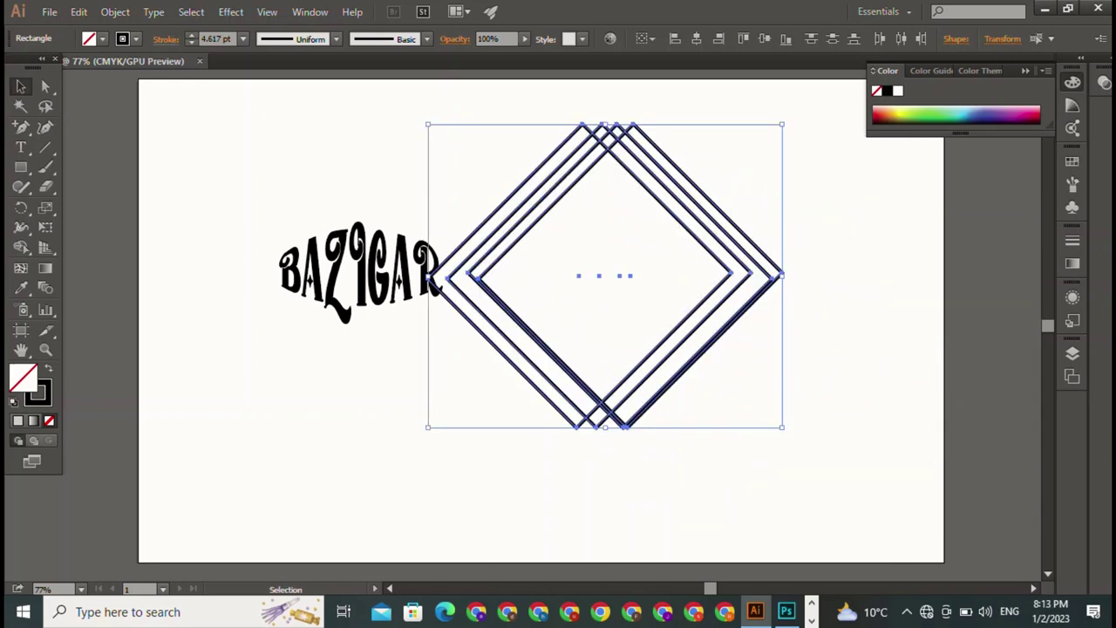
{"action": "left_click_drag", "start_coordinate": [359, 272], "coordinate": [607, 274]}
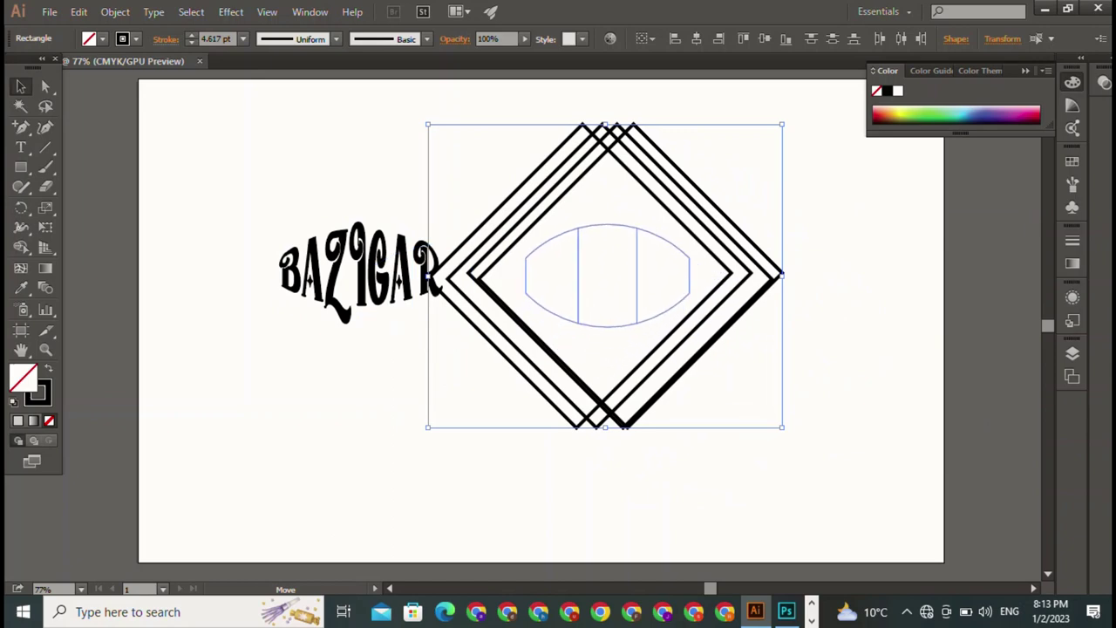
{"action": "key", "text": "ctrl+shift+a"}
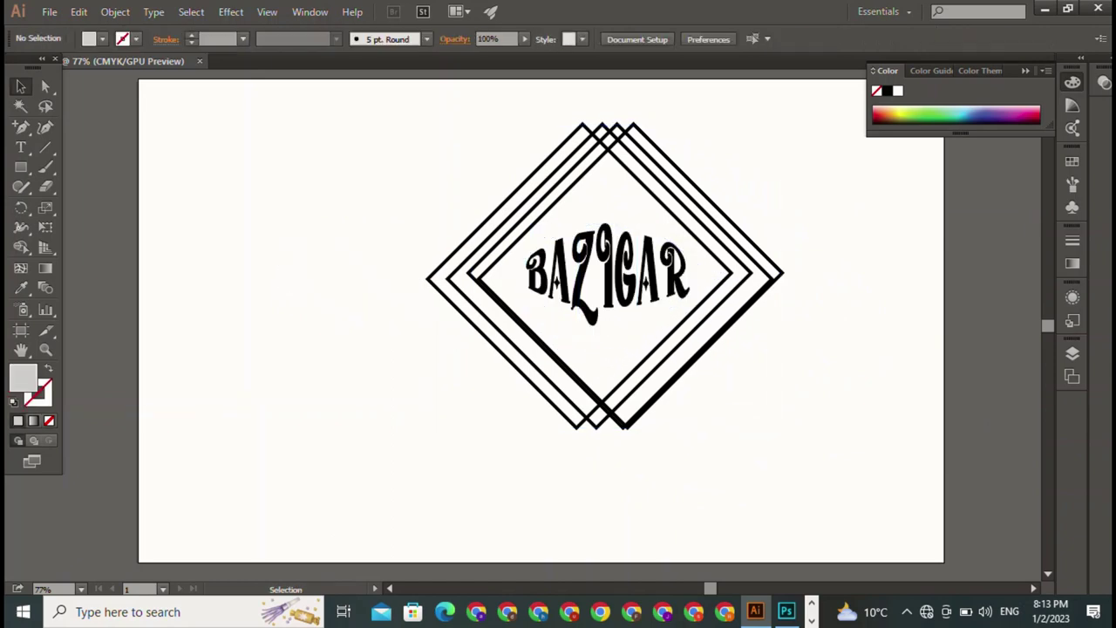